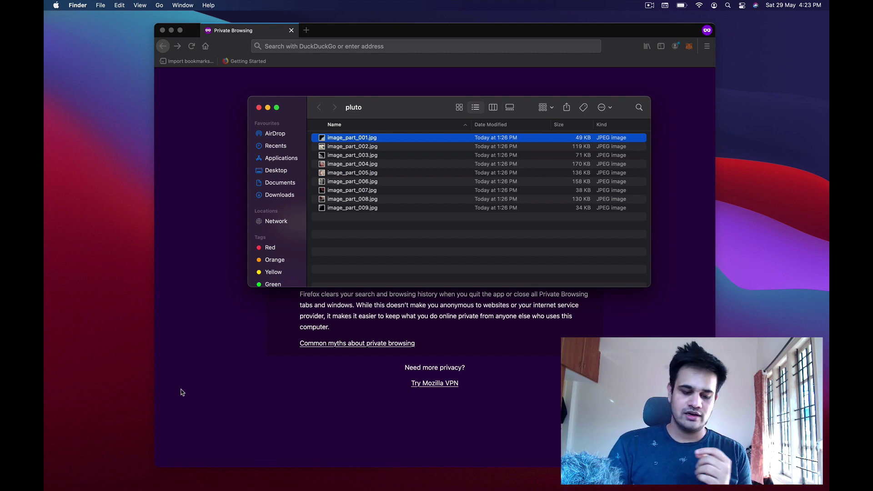
Preview the nine Pluto images in turn, from image_part_001.jpg through image_part_009.jpg
key("space")
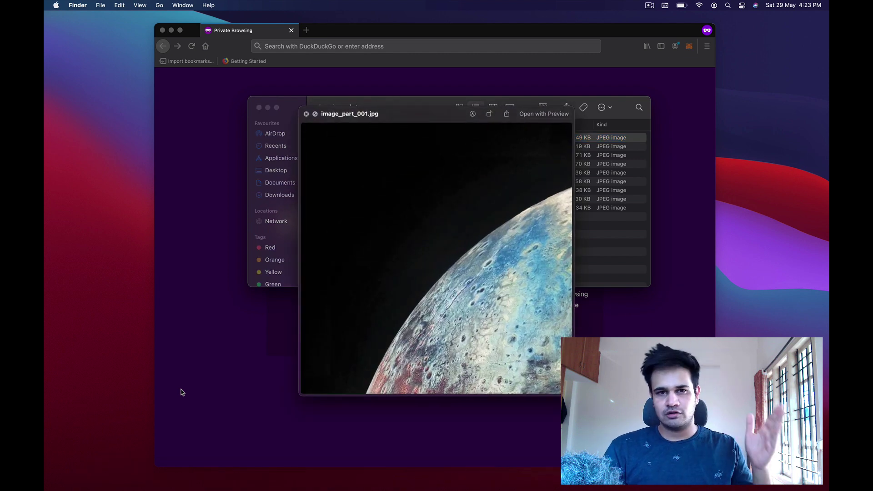
key("Down")
key("Down")
key("Down")
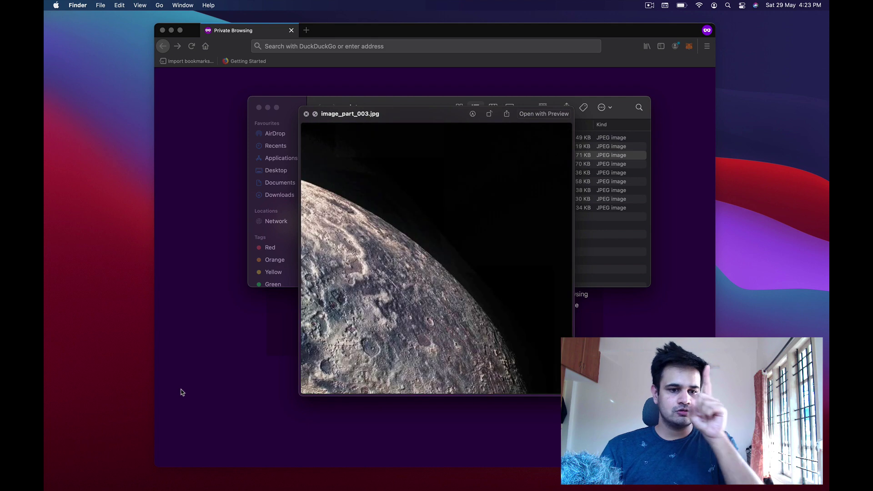
key("Down")
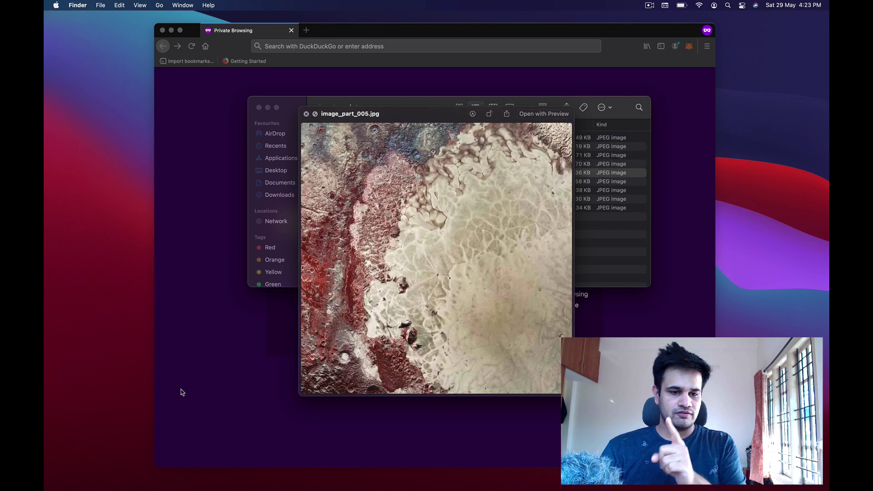
key("Down")
key("Down")
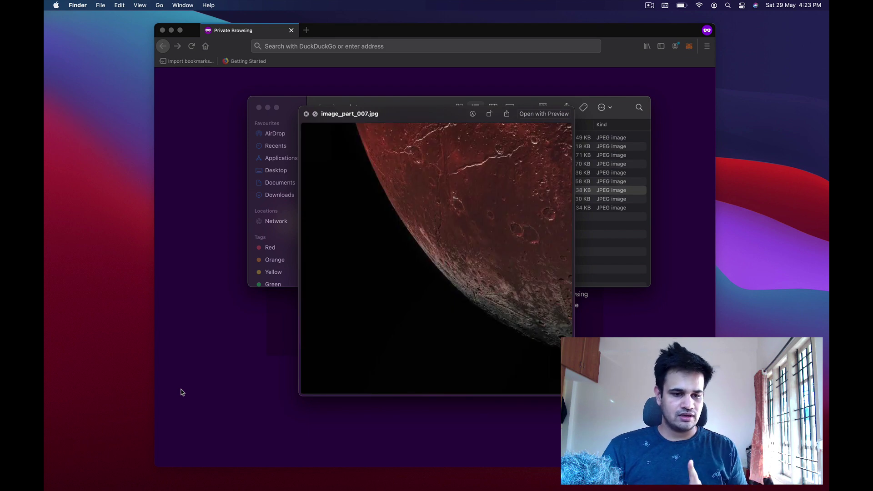
key("Down")
key("Down")
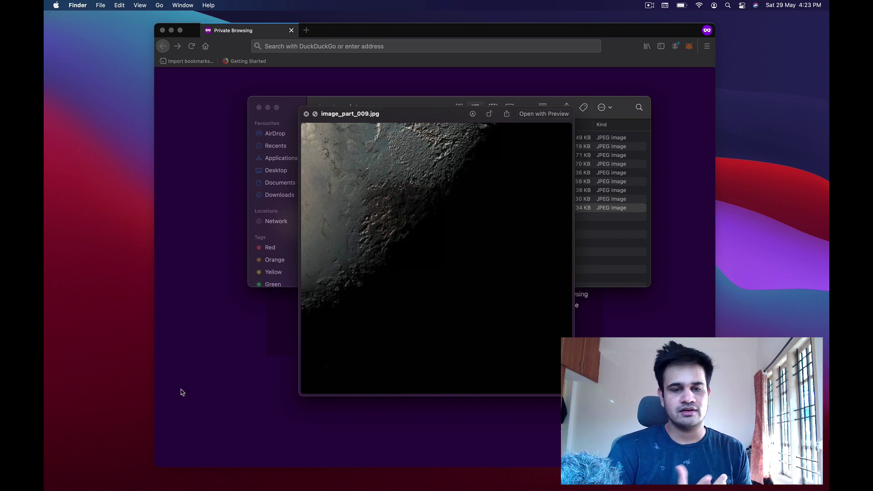
key("space")
Switch to the Firefox private window and load mintereum.com
left_click(322, 398)
key("super+l")
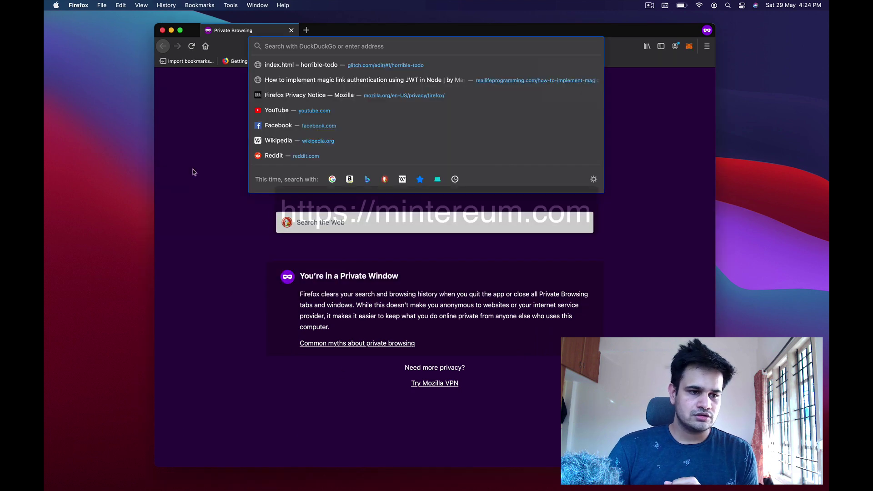
type("minteriu")
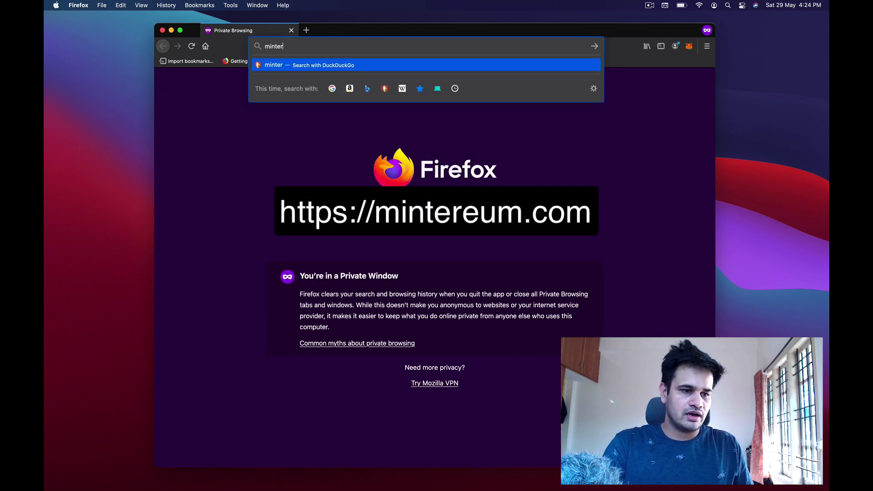
key("BackSpace")
key("BackSpace")
type("eum.com")
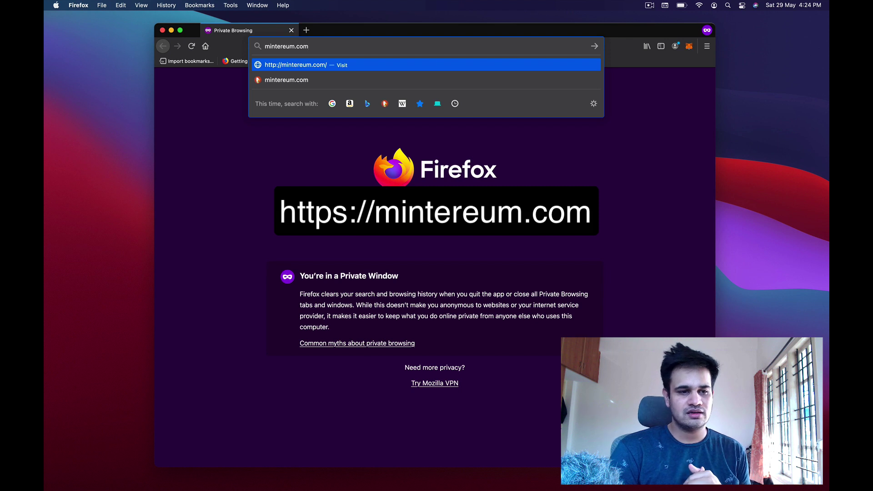
key("Return")
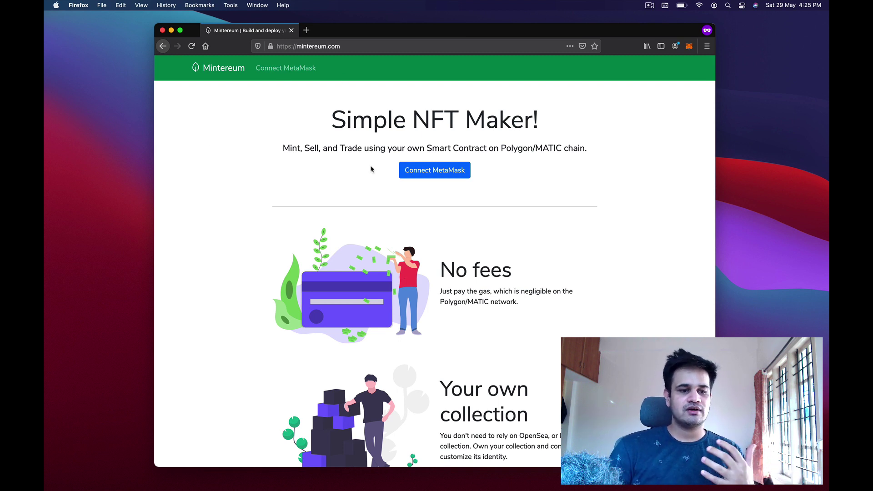
Read through the Mintereum landing page's sections on fees, own collections and permanent storage
scroll(381, 227, "down", 1)
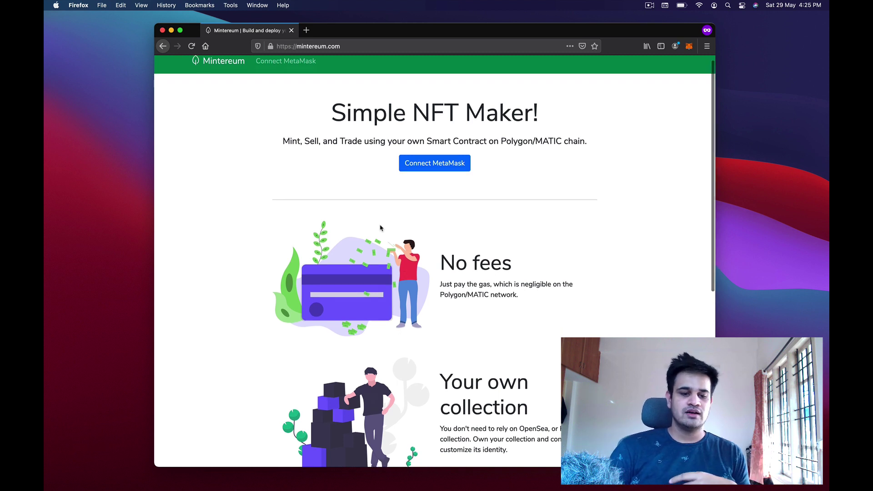
scroll(381, 228, "down", 3)
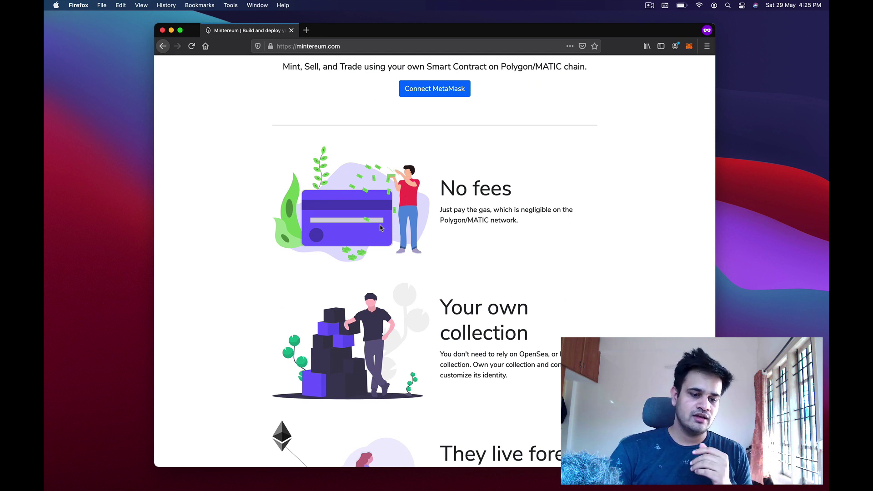
scroll(474, 369, "down", 2)
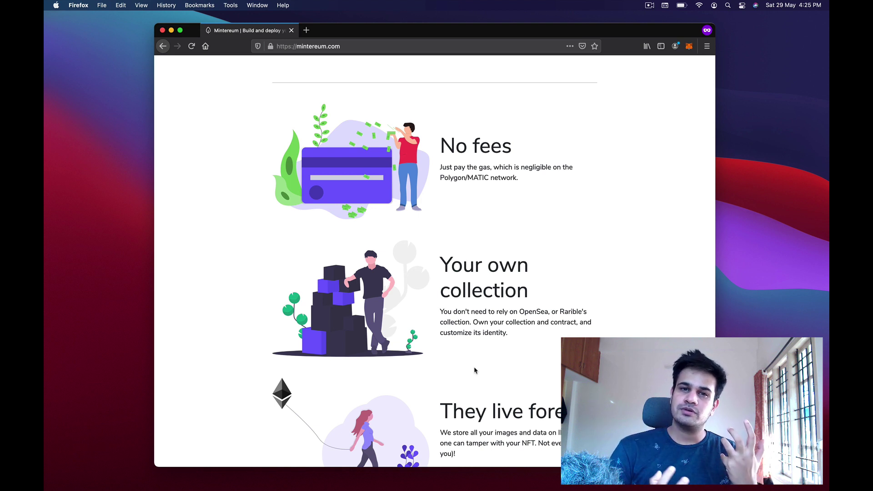
scroll(474, 370, "down", 3)
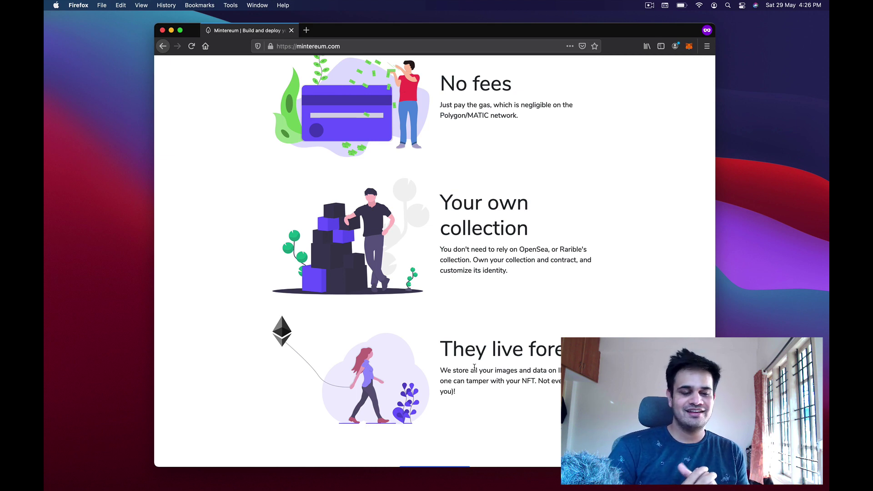
scroll(475, 367, "up", 5)
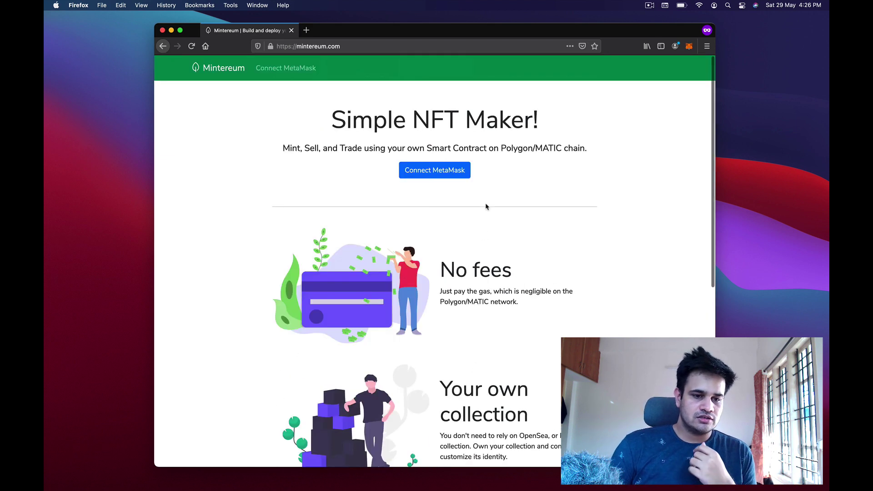
scroll(493, 312, "down", 7)
scroll(492, 311, "up", 6)
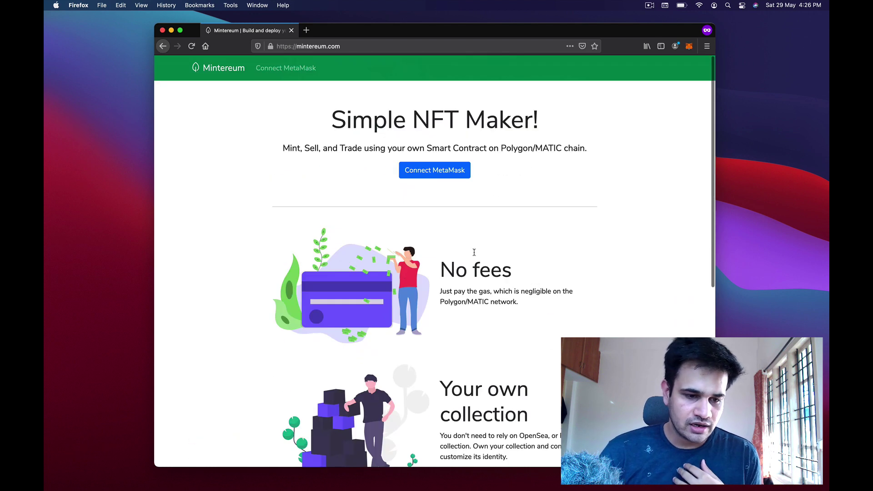
Connect the site to MetaMask with the preselected account and allow it to view the account's address
left_click(436, 172)
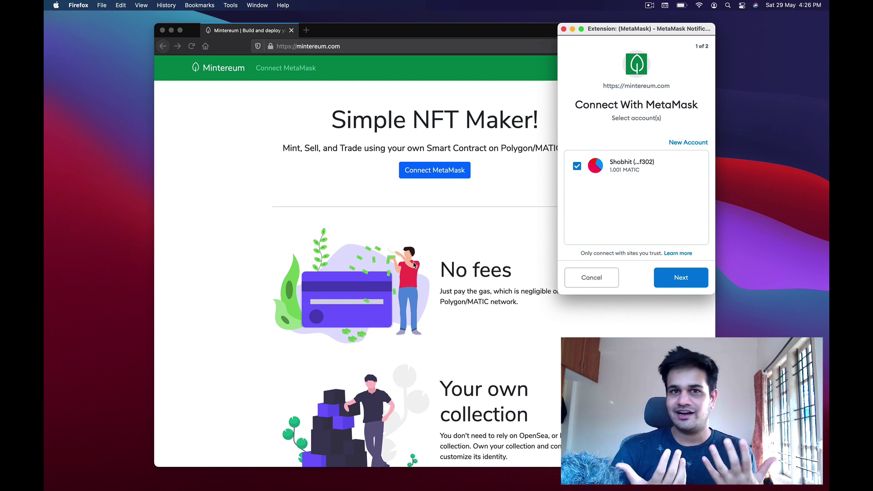
left_click(692, 285)
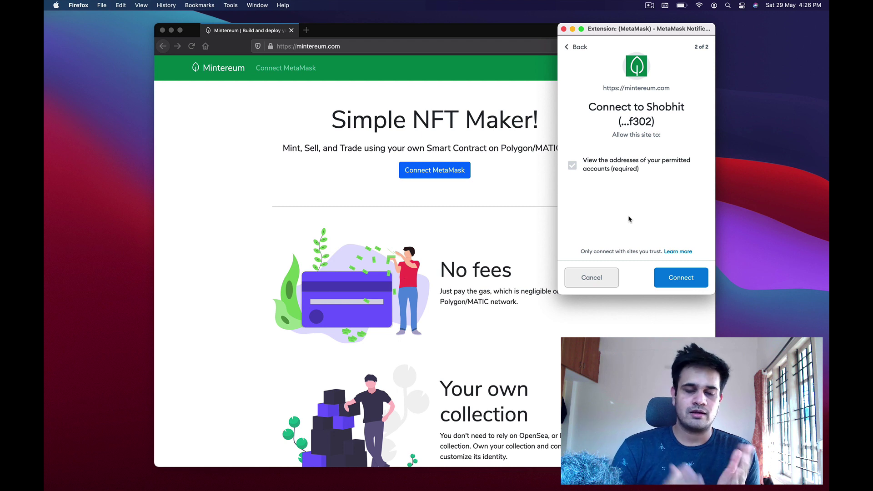
left_click(675, 278)
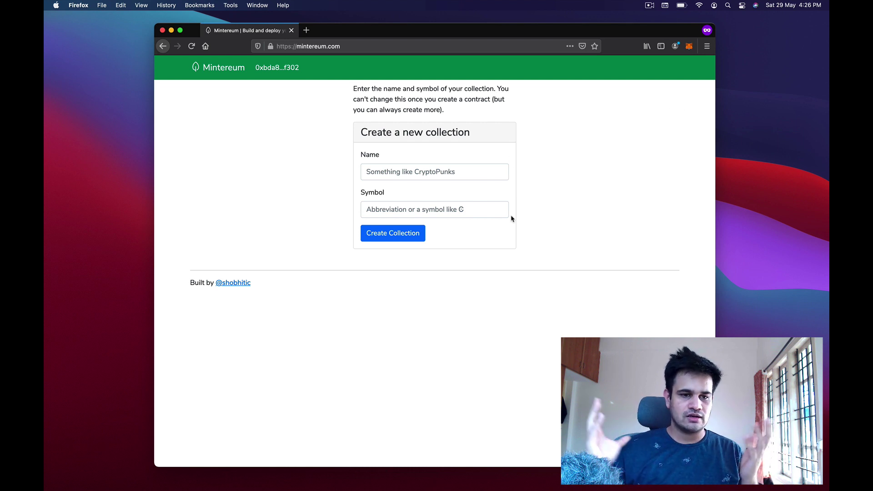
Fill in the new collection's name as "Pluto - The Planet" and its symbol as PLUTO
left_click(364, 179)
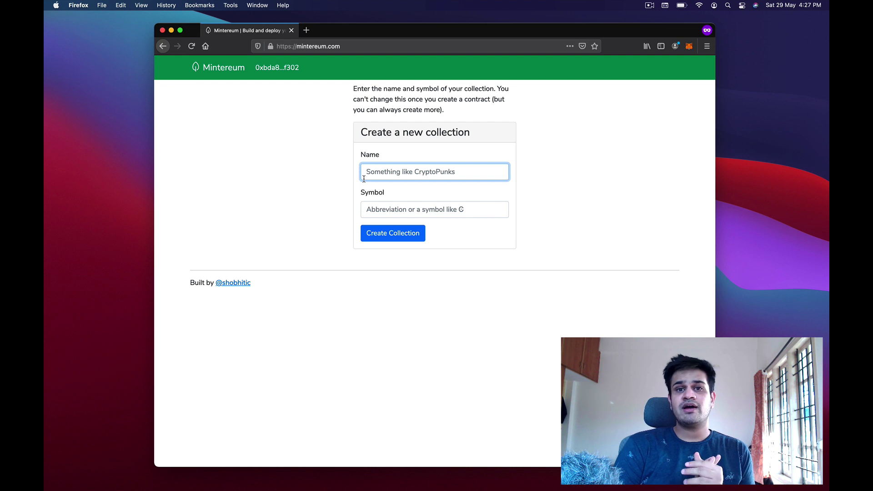
type("P")
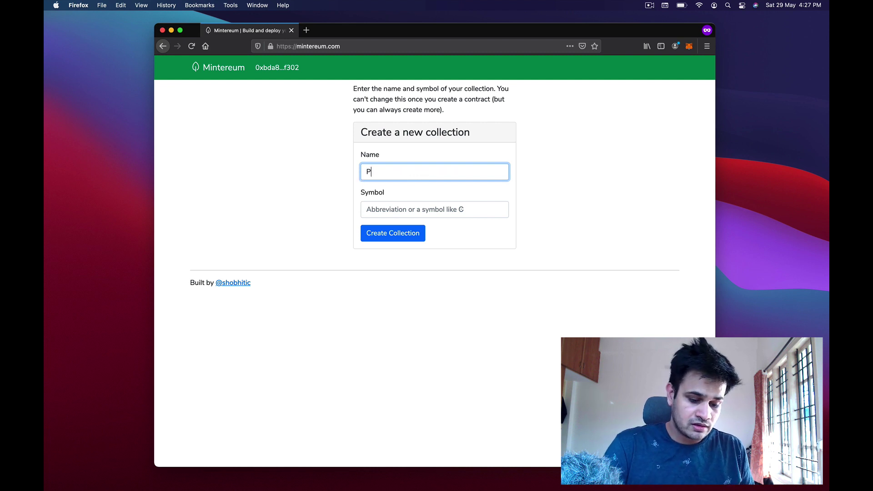
type("luto the Plant'")
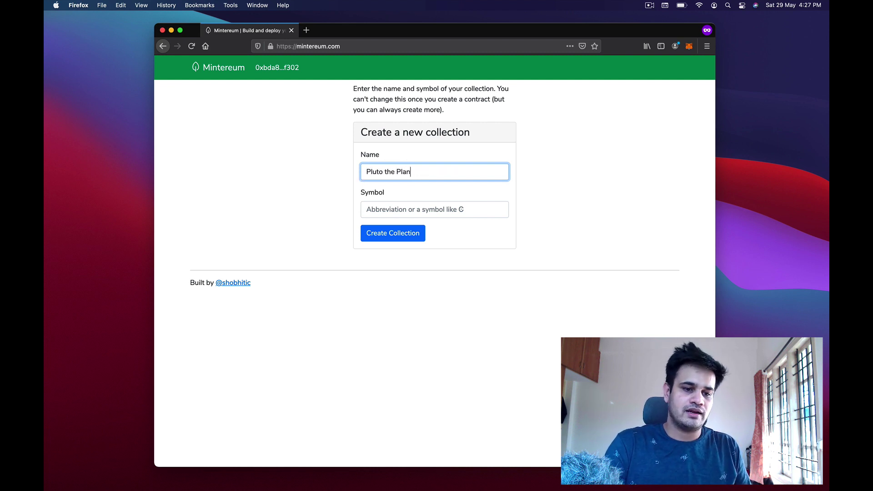
key("BackSpace")
key("BackSpace")
type("et's")
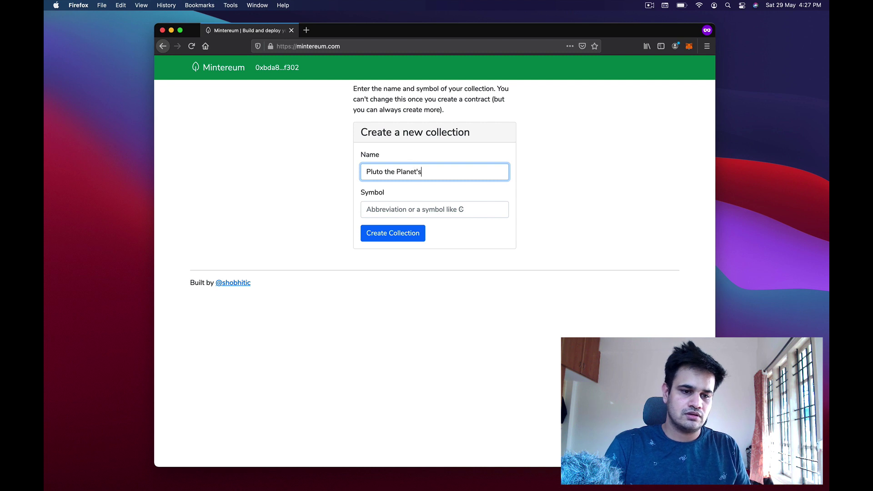
key("BackSpace")
key("BackSpace")
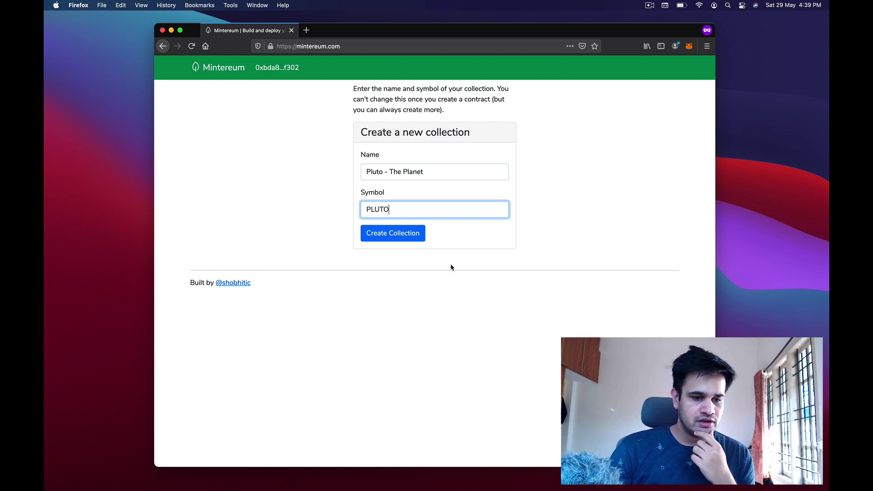
Create the collection by approving its contract deployment in MetaMask, and check the deployment in the wallet's activity
left_click(390, 237)
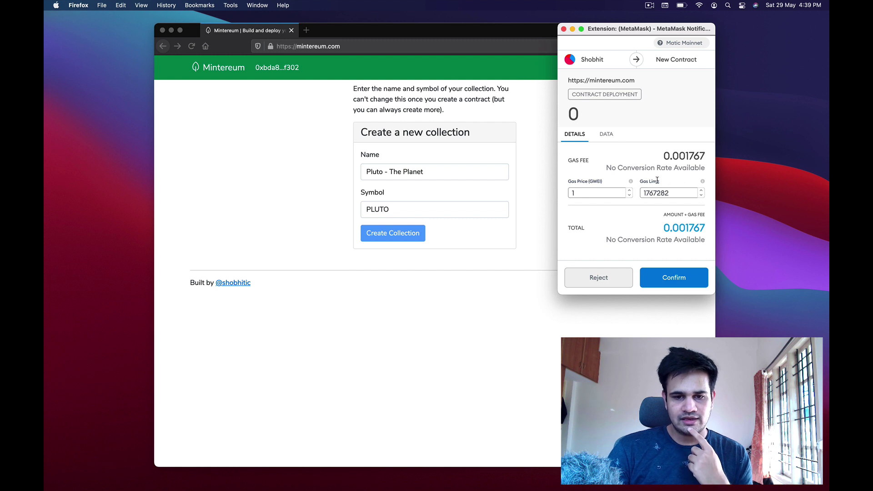
left_click(668, 282)
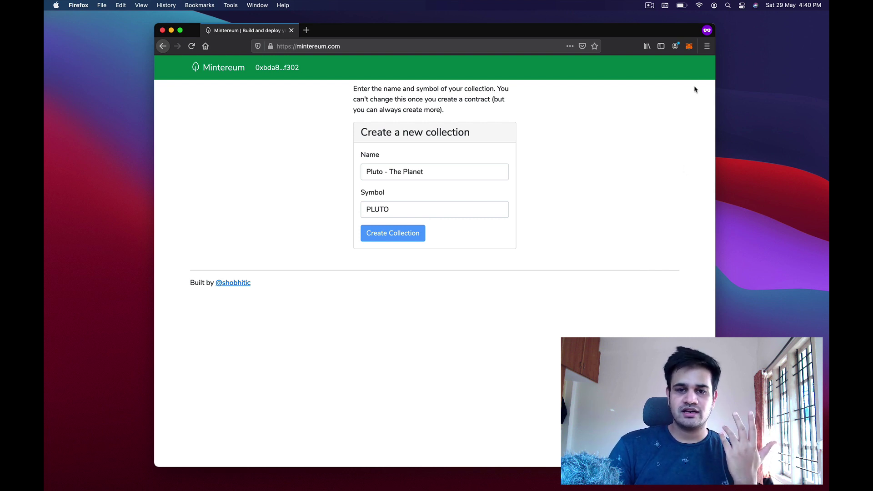
left_click(689, 46)
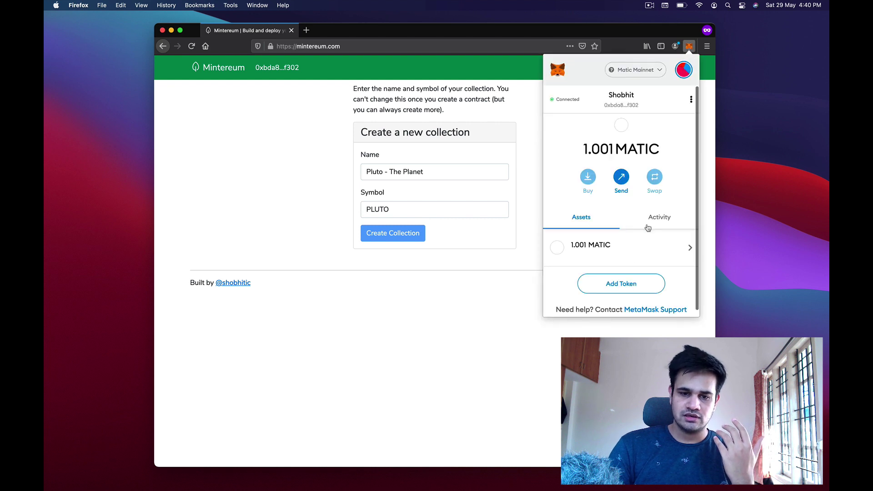
left_click(648, 227)
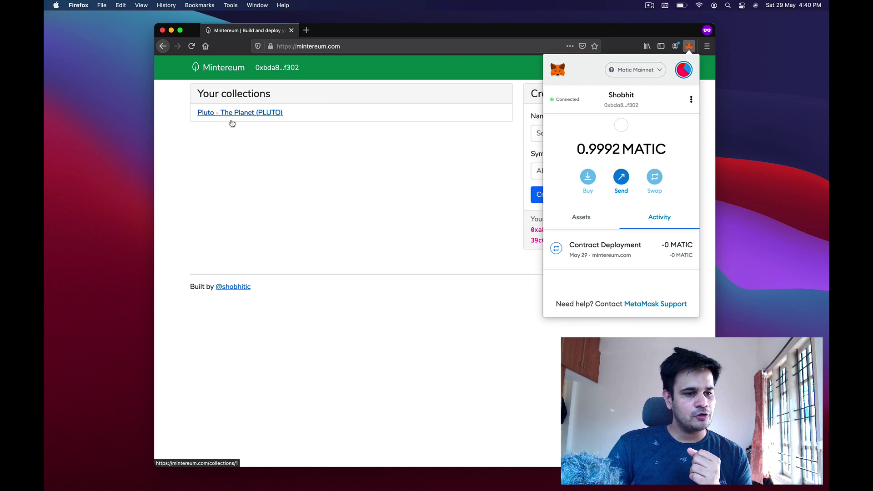
left_click(267, 156)
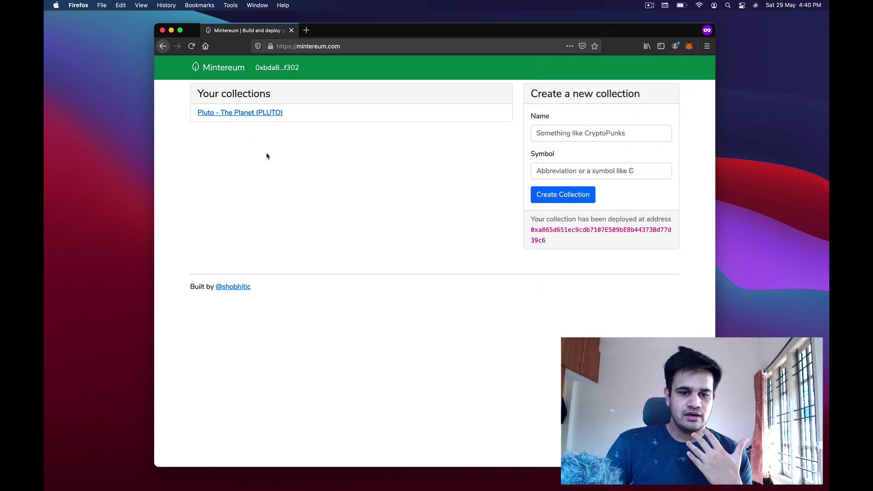
Examine the deployed collection's contract address and open the Pluto - The Planet (PLUTO) collection
double_click(537, 230)
triple_click(538, 240)
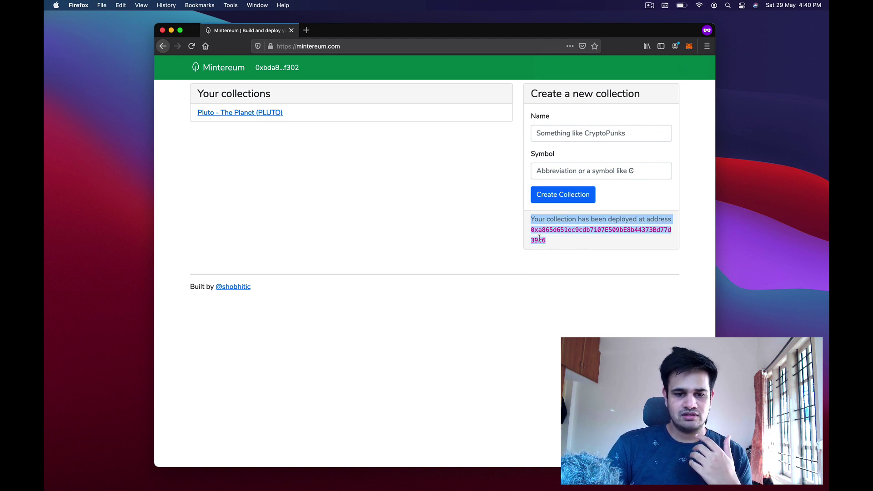
left_click(538, 238)
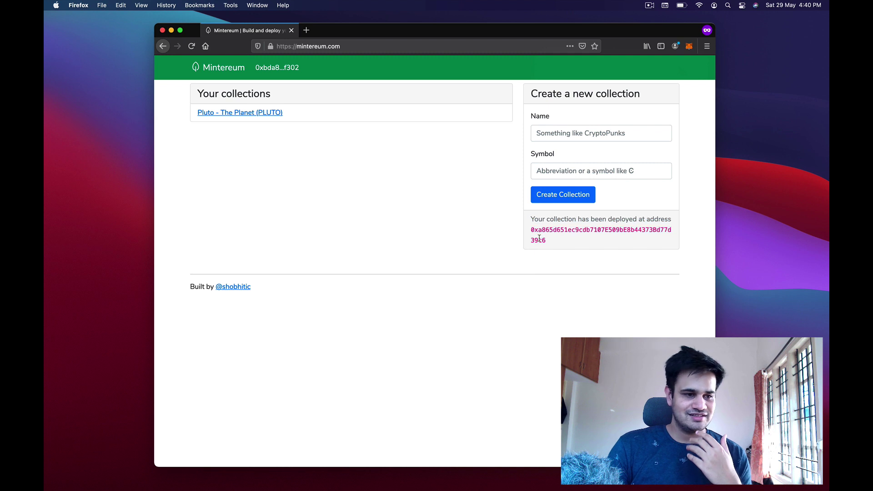
left_click(264, 114)
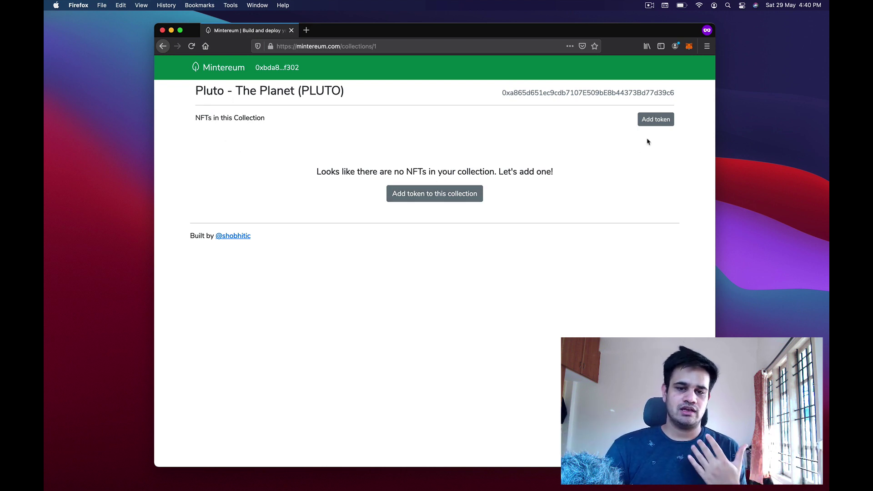
Open the collection's contract address on the block explorer in a new browser tab and view the contract's source code
right_click(547, 94)
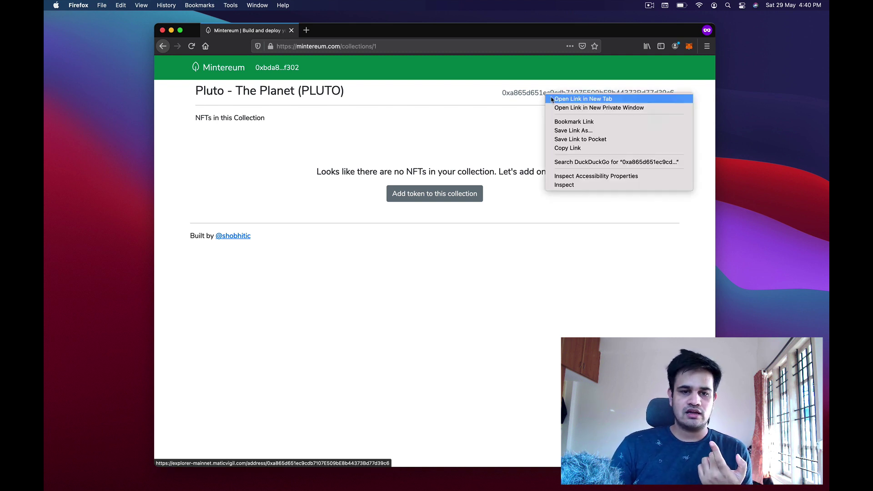
left_click(552, 99)
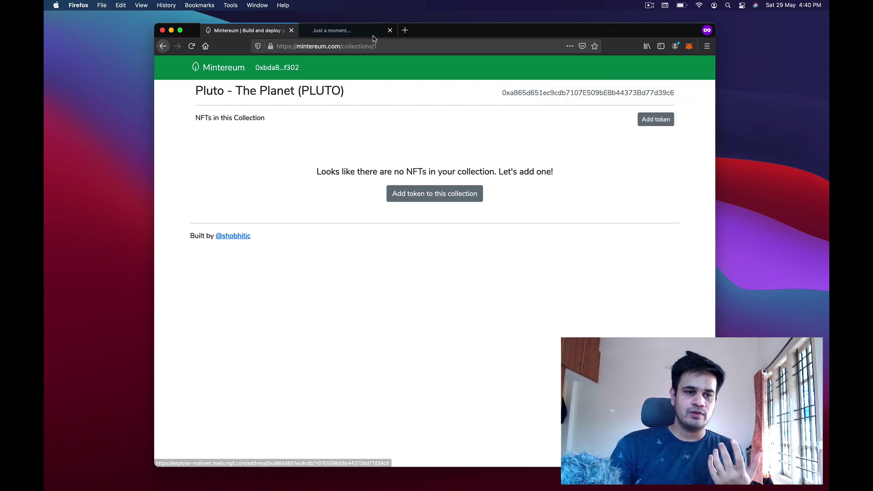
left_click(346, 30)
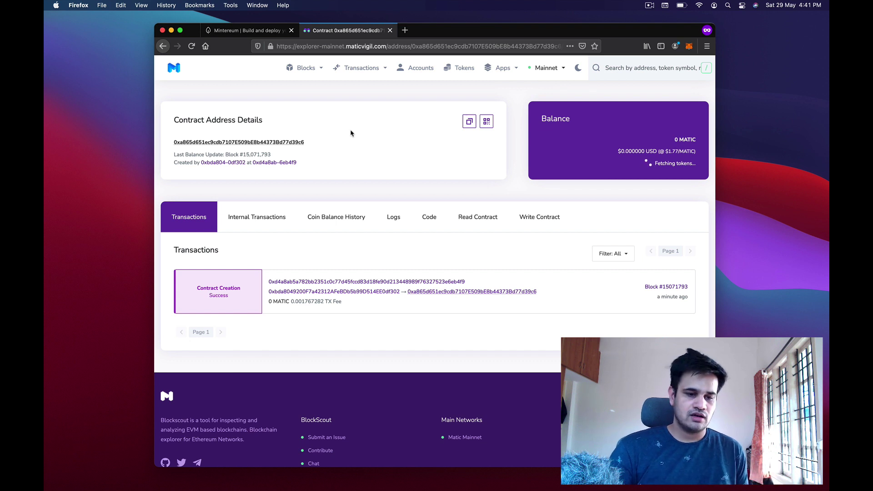
left_click(415, 222)
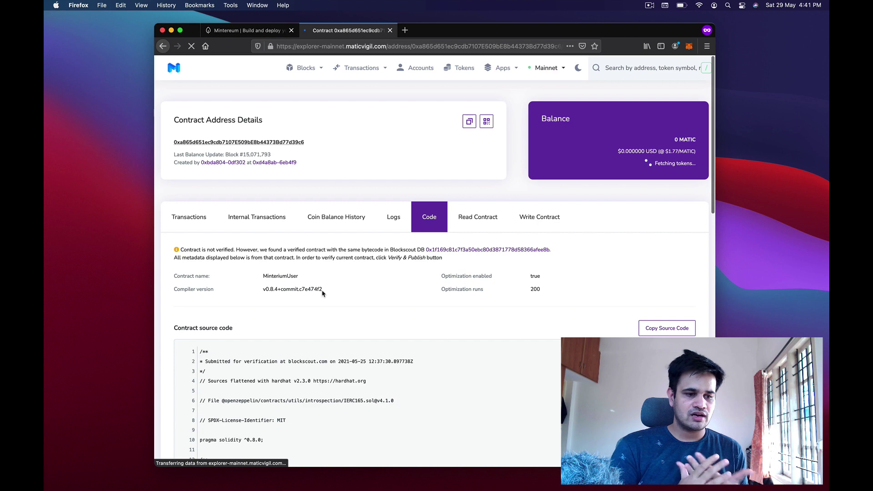
Examine the contract's source code and readable functions, and compare its owner address with the account in MetaMask
scroll(350, 380, "down", 2)
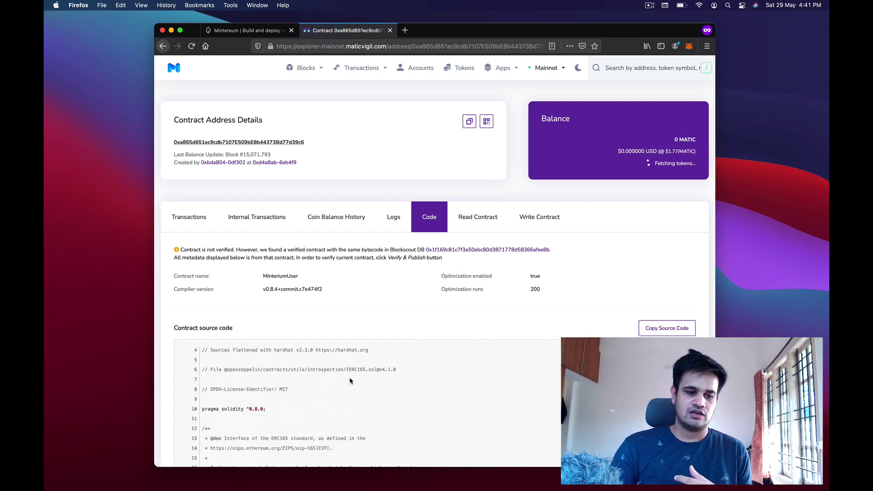
left_click(476, 219)
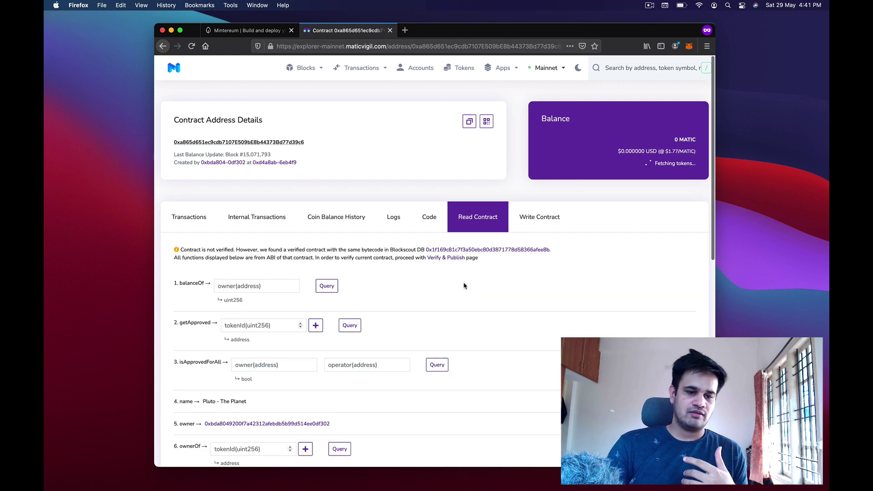
scroll(464, 286, "down", 1)
scroll(464, 286, "down", 3)
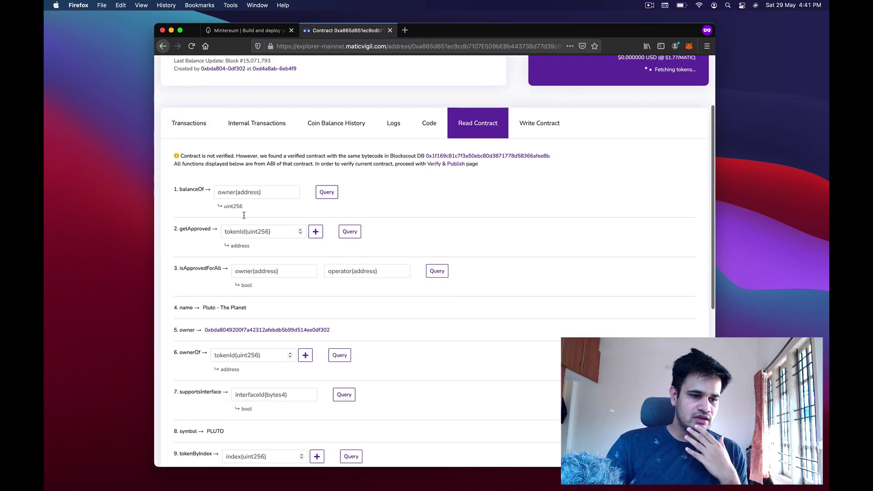
scroll(255, 266, "down", 4)
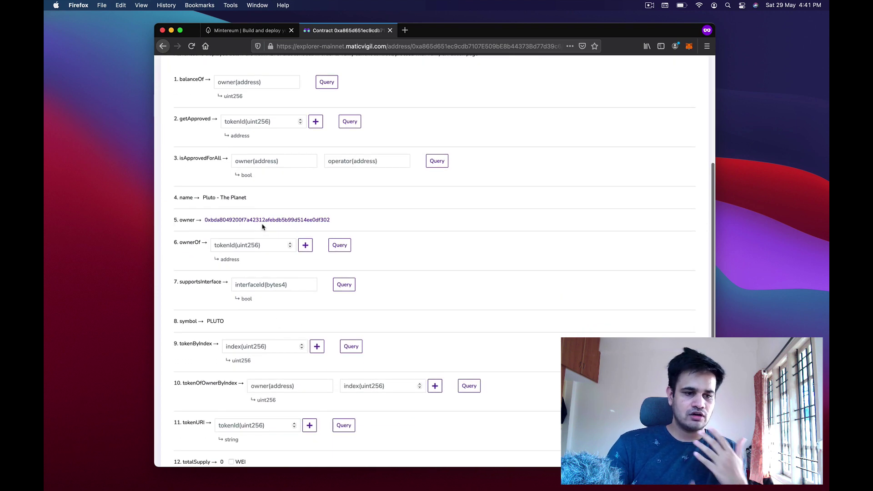
left_click(689, 46)
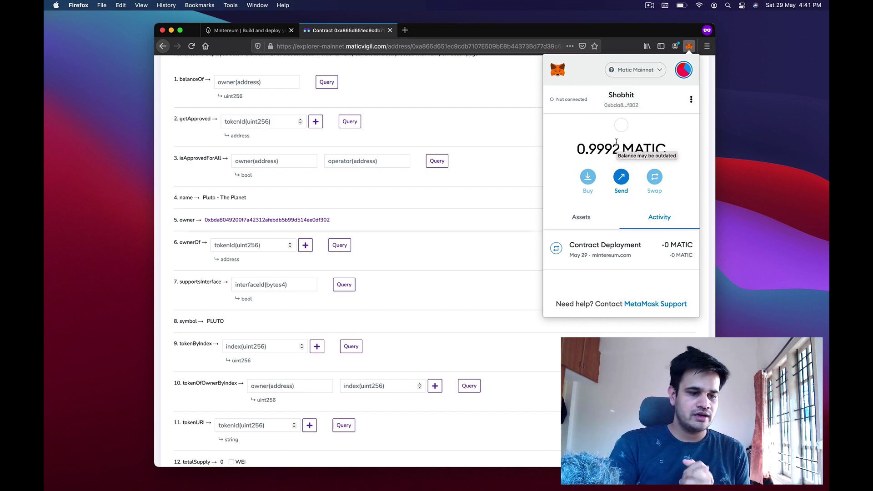
left_click(474, 230)
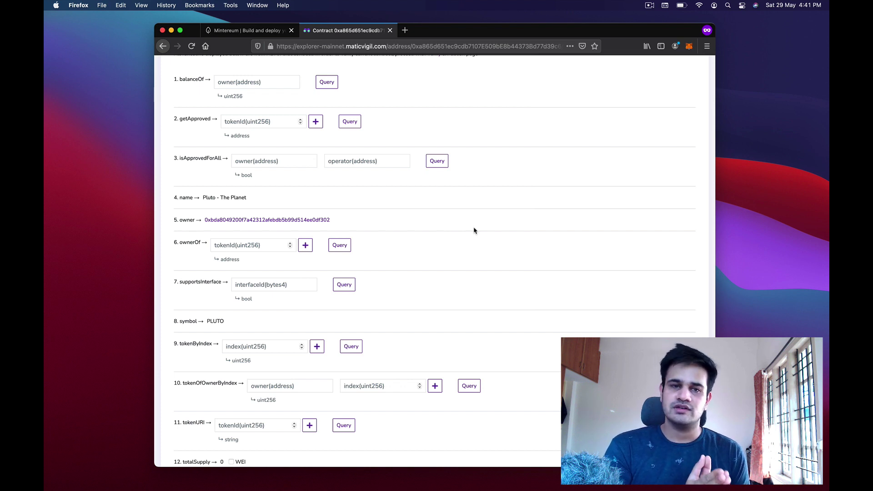
Start a new token in the Pluto - The Planet collection on Mintereum, named "Pluto #1" and linked to the YouTube channel URL
left_click(250, 31)
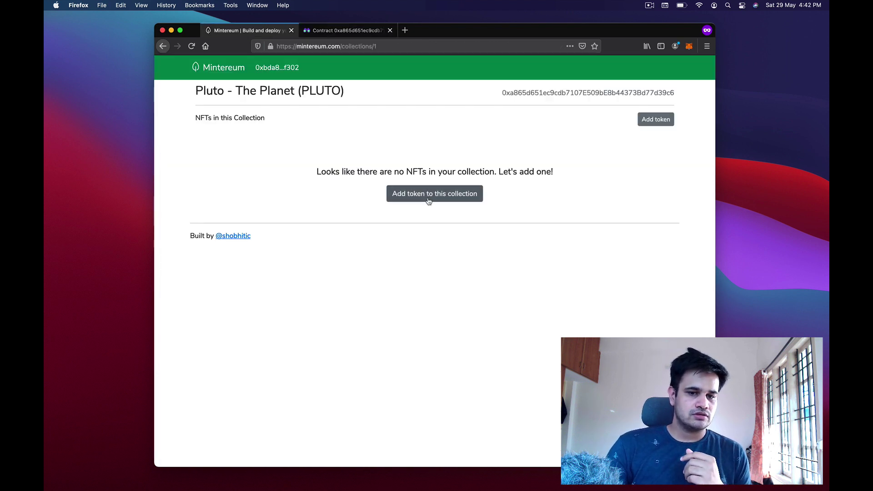
left_click(653, 123)
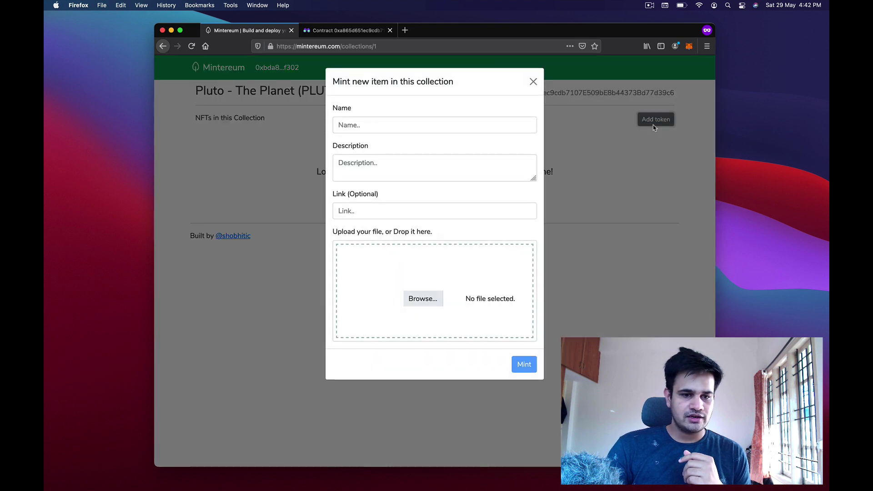
left_click(399, 127)
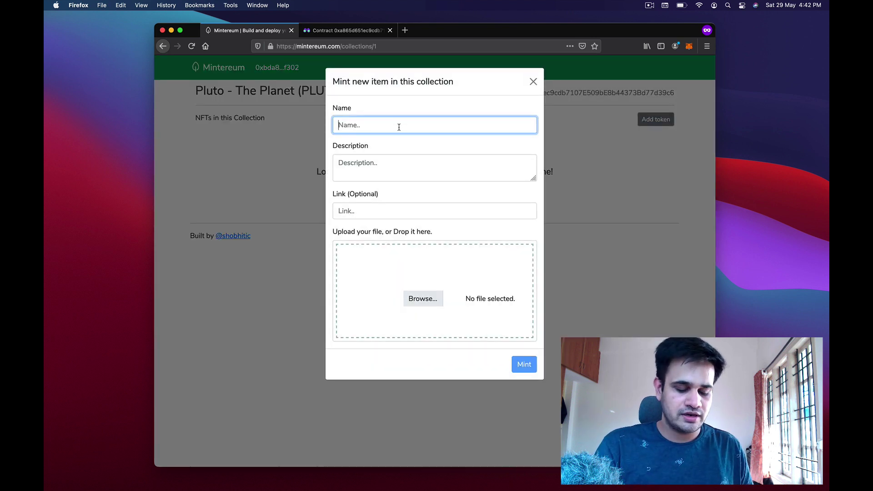
type("Pluto")
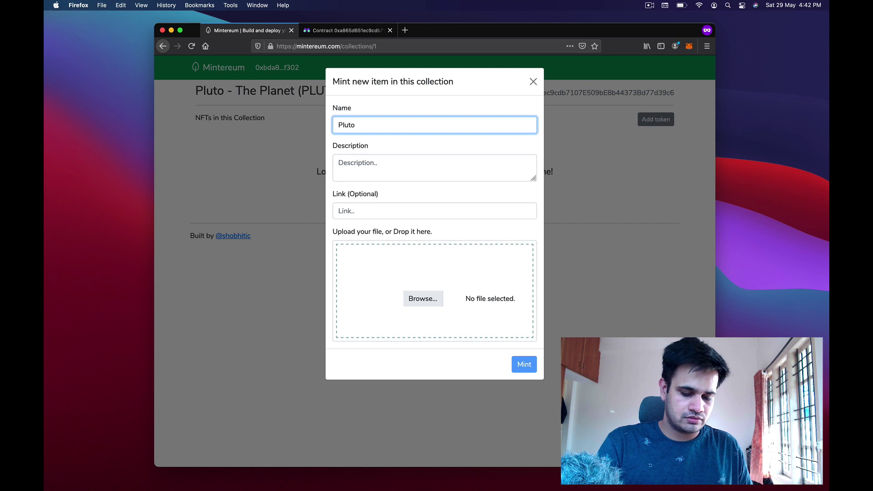
type(" #1")
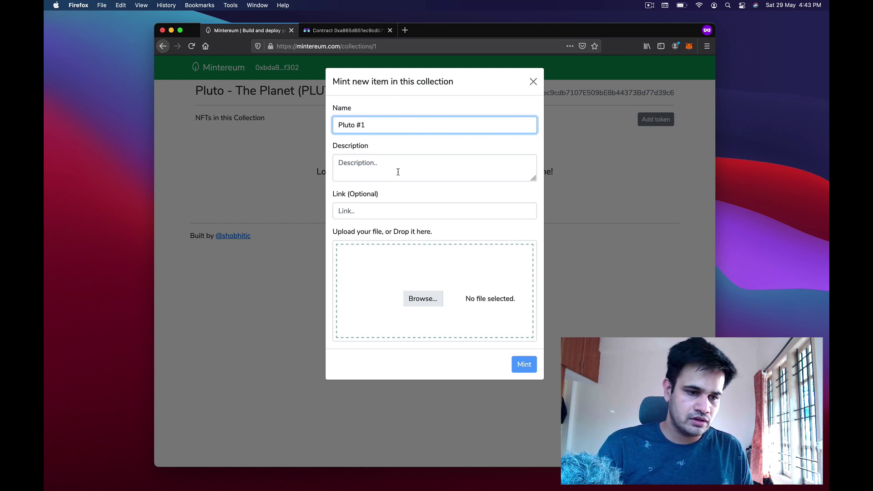
left_click(372, 217)
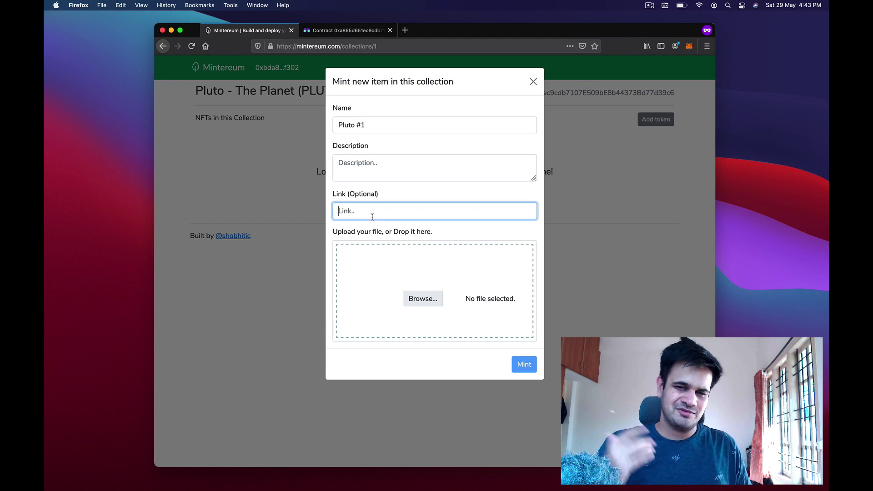
type("https://www.youtube.com/channel/UCJbA7dA_YPbnef0vEBFuhKQ")
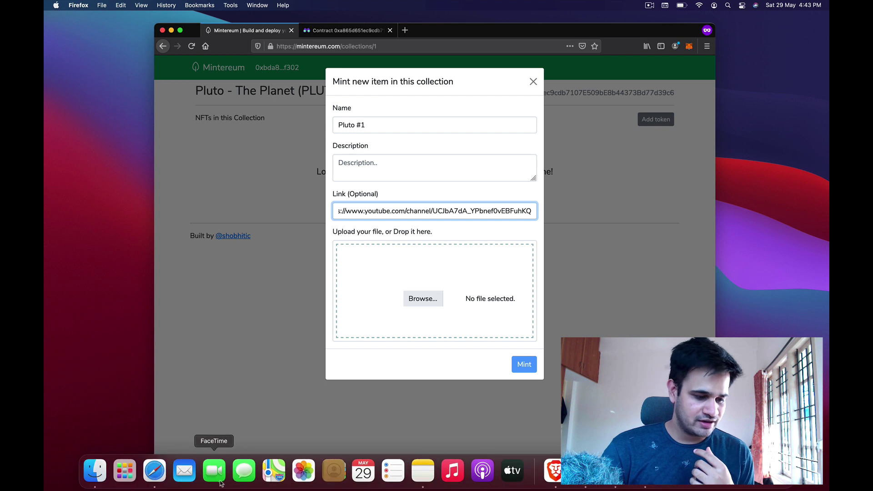
Upload image_part_001.jpg from the pluto folder as the token's file and check its preview and upload status
left_click(94, 471)
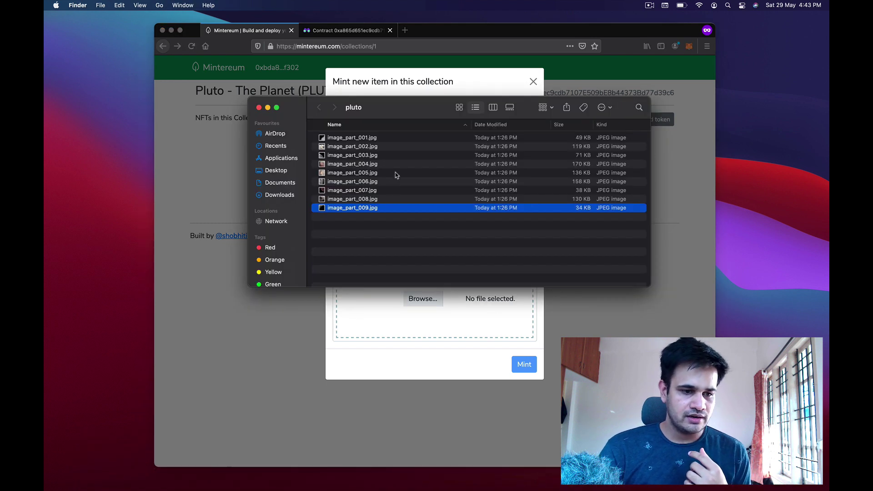
left_click(414, 137)
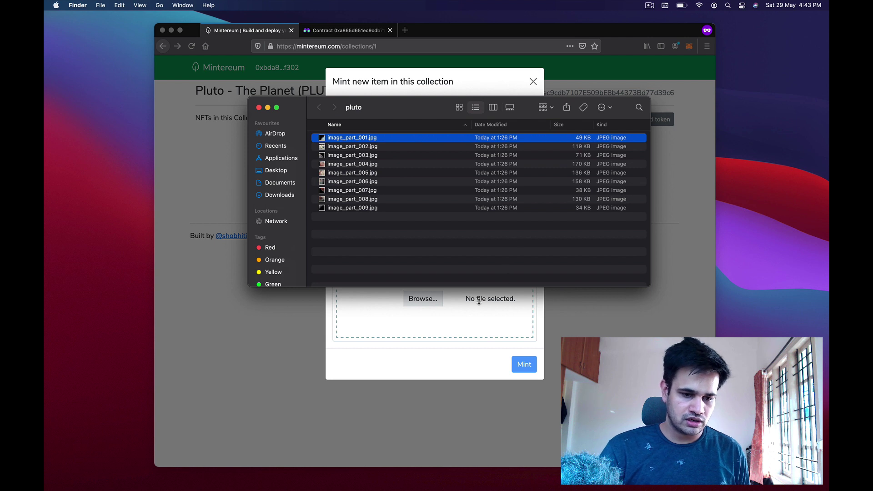
left_click_drag(459, 143, 434, 307)
left_click(436, 374)
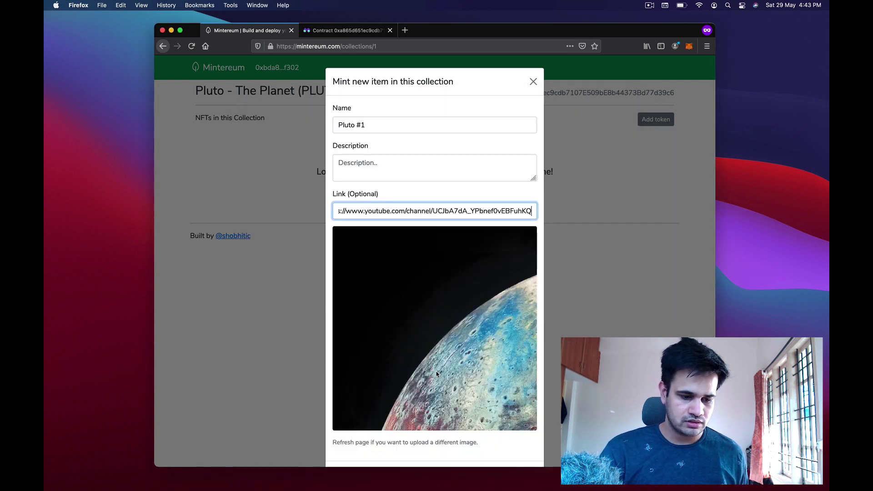
scroll(433, 432, "down", 2)
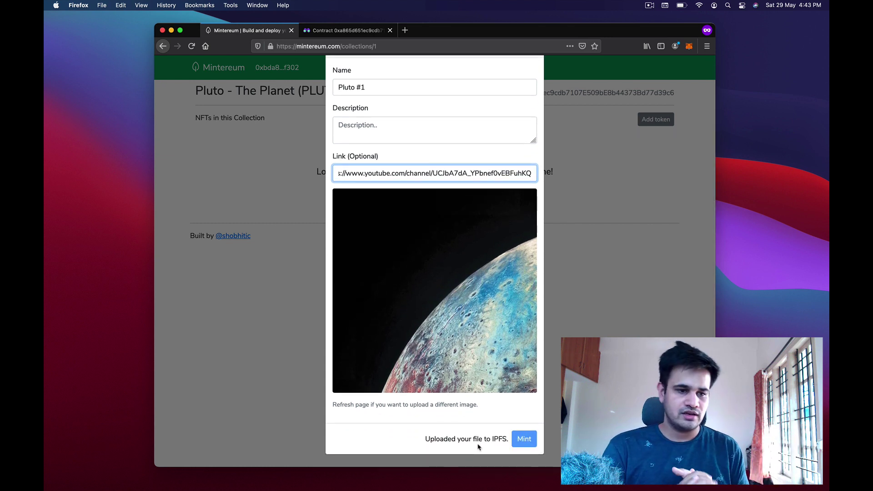
scroll(457, 279, "up", 2)
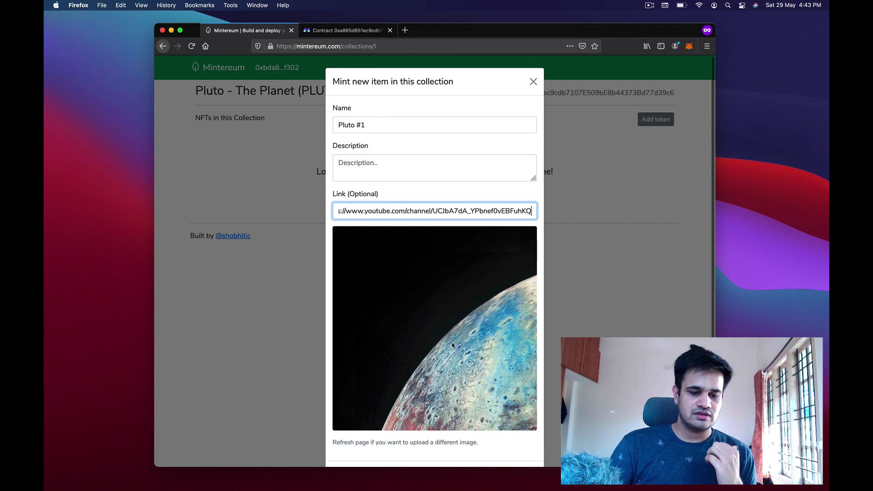
scroll(432, 206, "down", 2)
scroll(451, 331, "up", 1)
Enter the description "This collection has 9 photos of Pluto." for the token and select the whole text
left_click(421, 172)
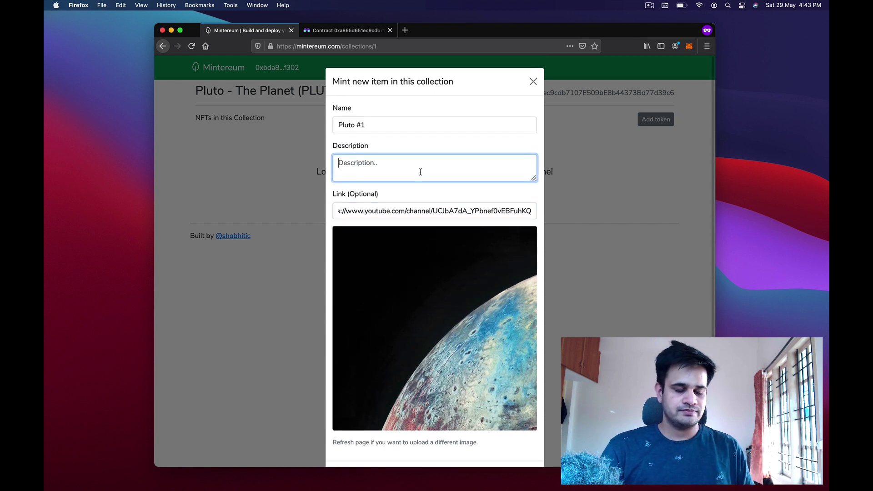
type("9 photo")
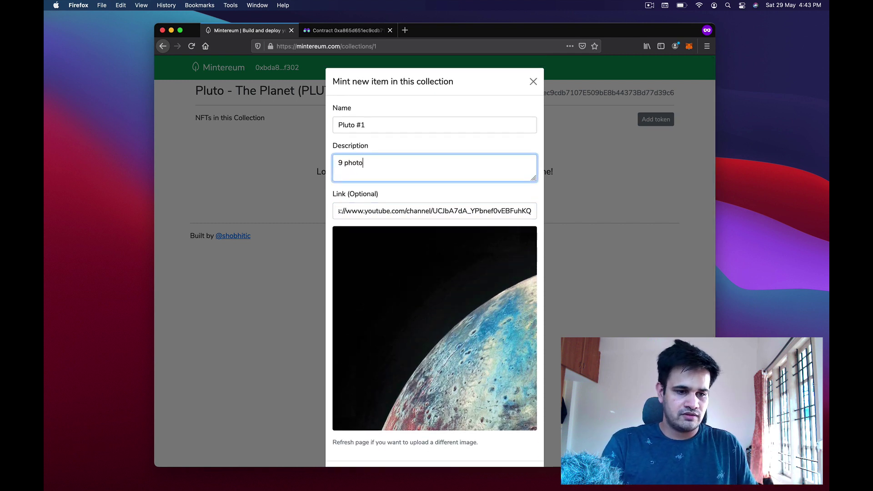
type("s of ")
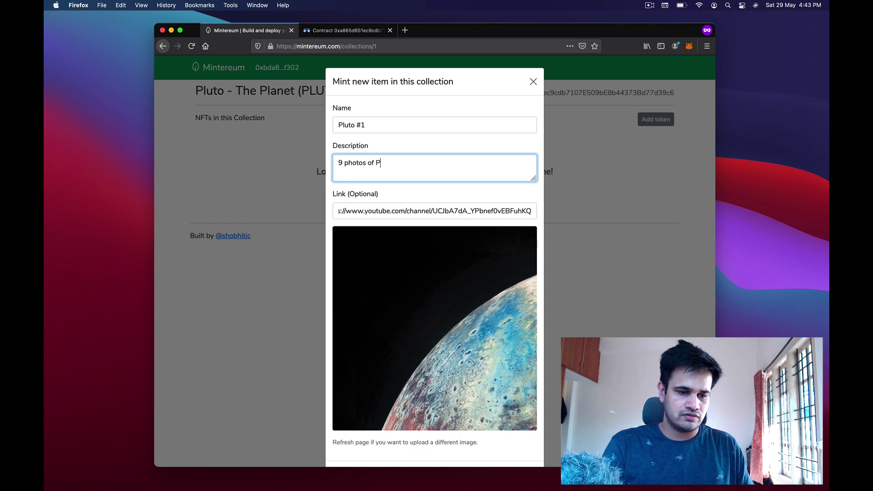
type("Plutor")
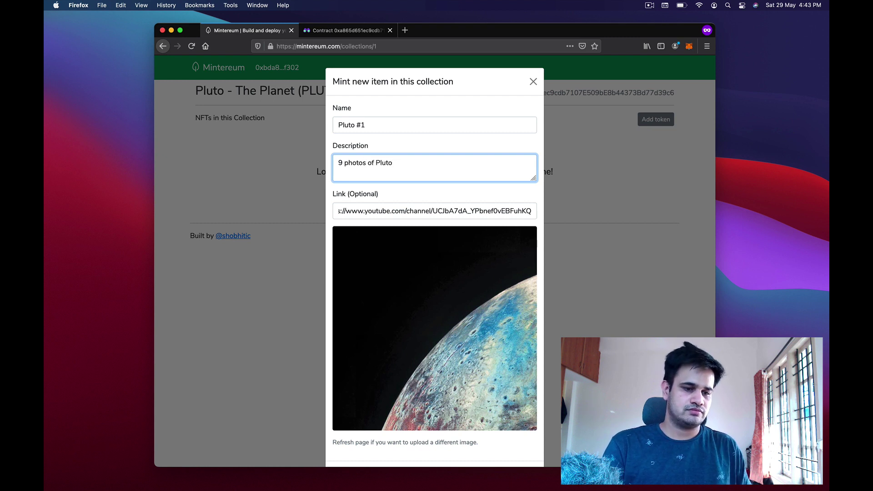
scroll(435, 273, "down", 2)
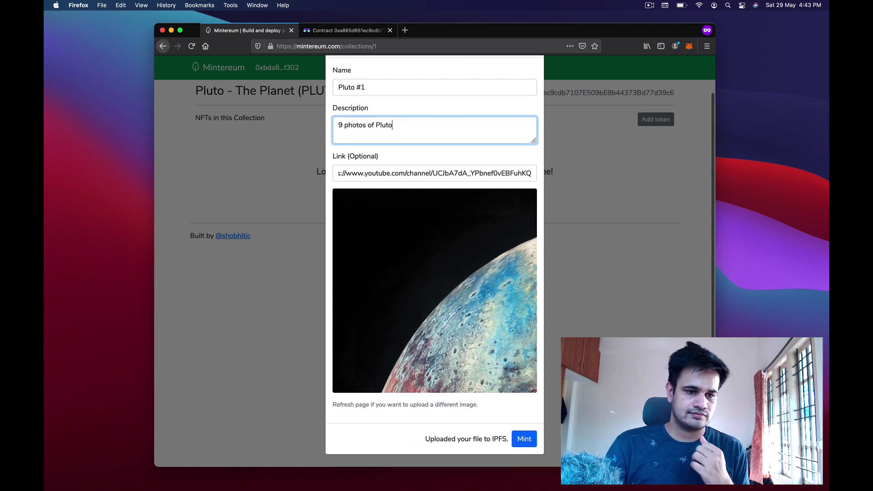
key("super+Up")
type("This co")
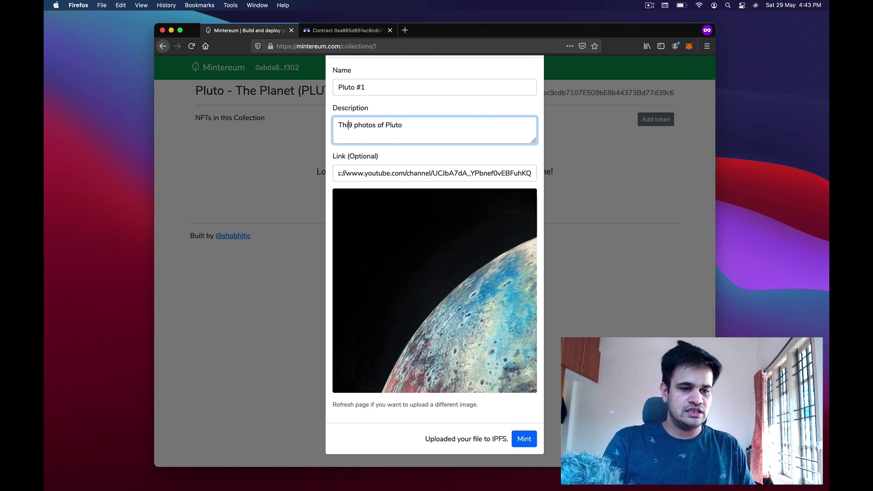
type("llection has")
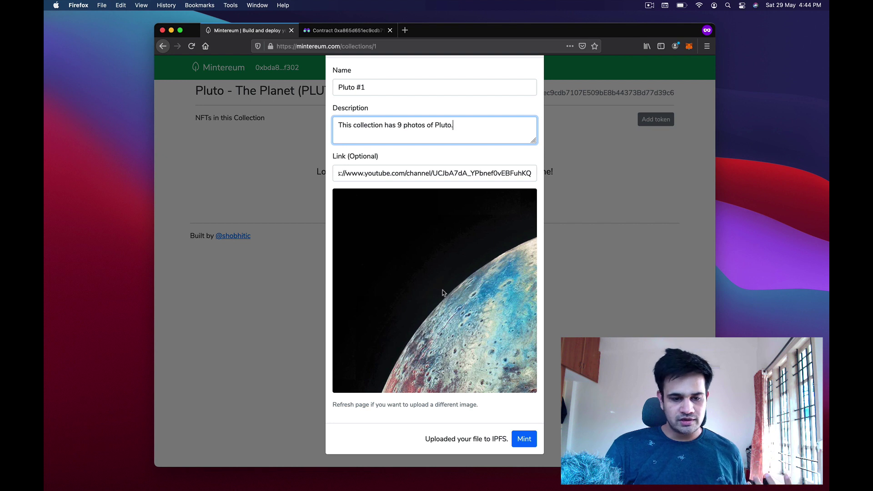
key("super+a")
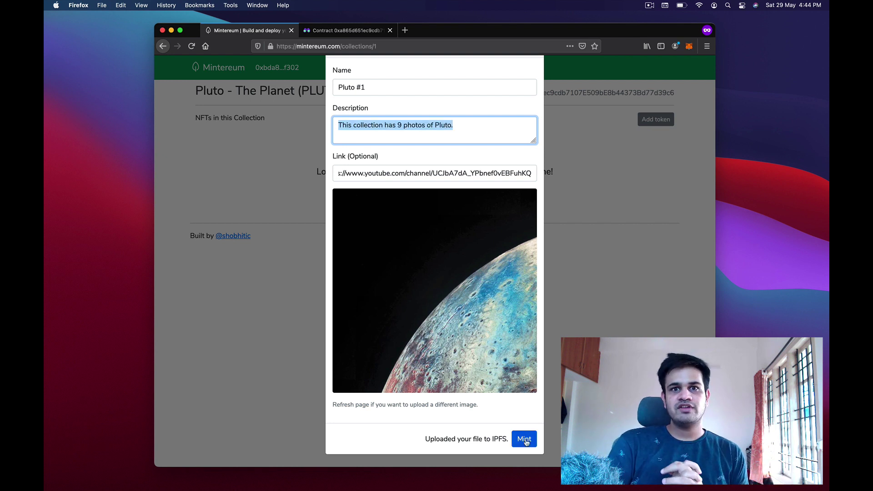
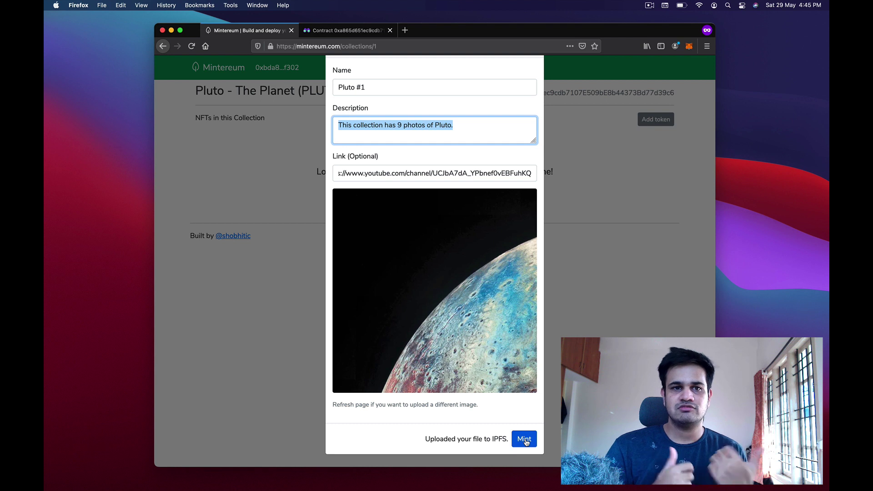
Mint the Pluto #1 token by confirming its transaction in MetaMask, and close the minting form
left_click(526, 440)
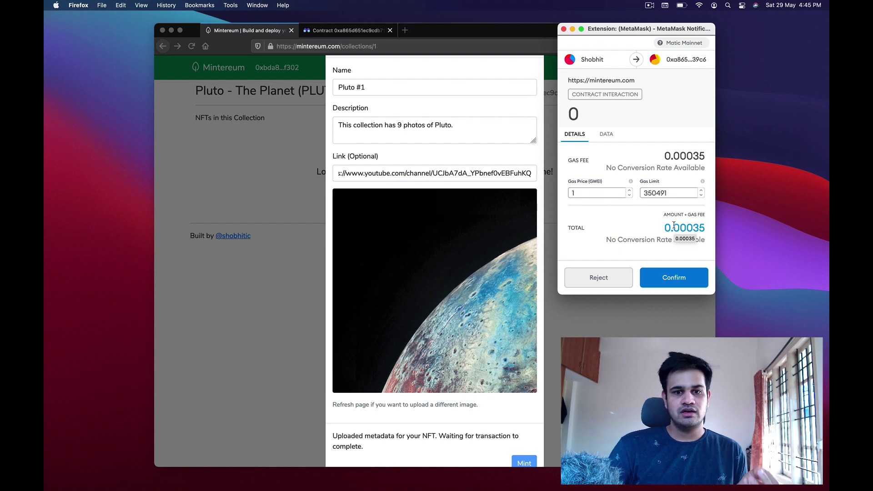
left_click(670, 285)
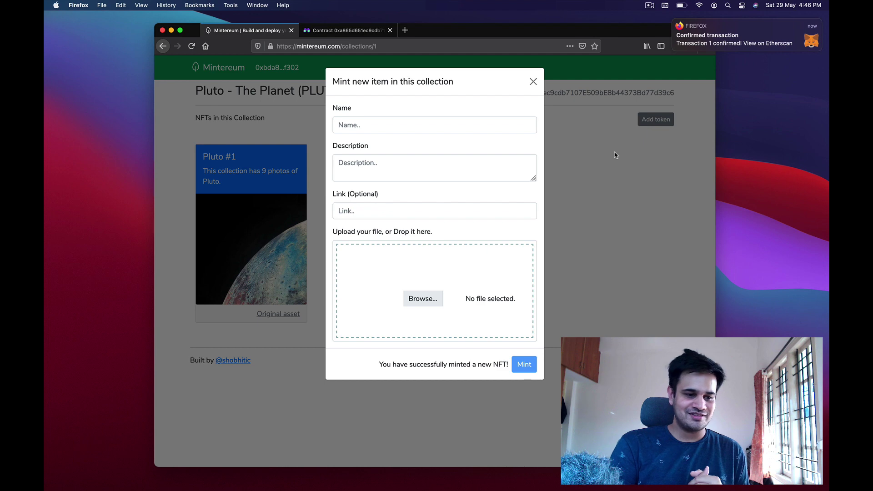
left_click(195, 181)
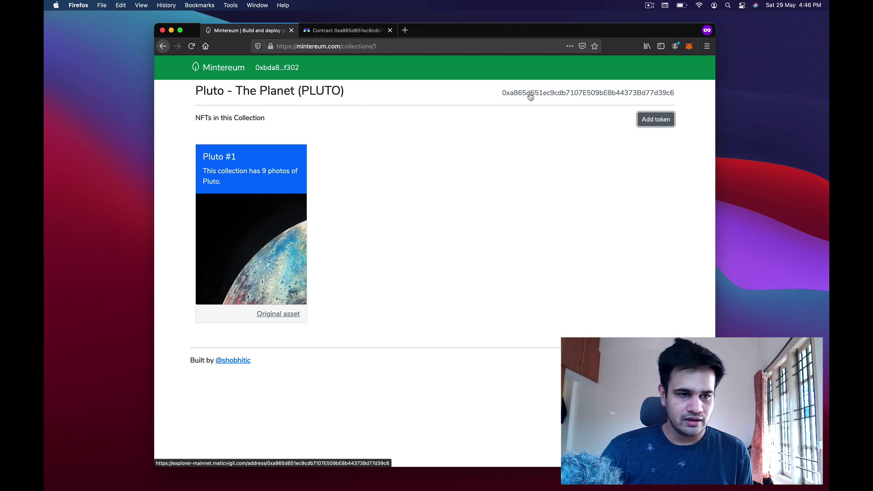
Copy the collection's contract address and open opensea.io in a new browser tab
double_click(491, 95)
key("super+c")
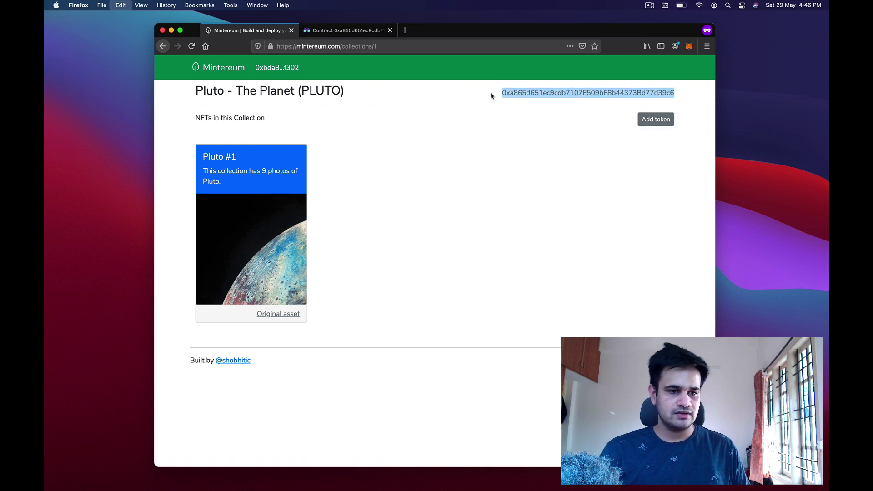
left_click(405, 30)
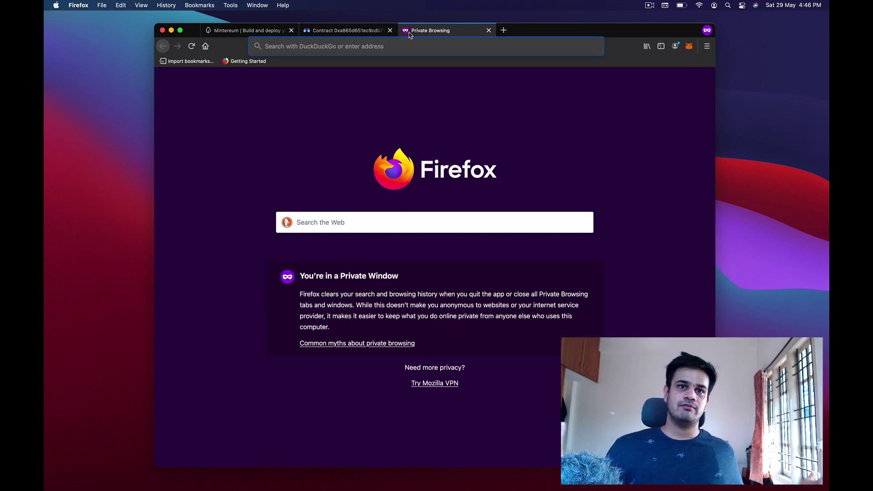
type("opens")
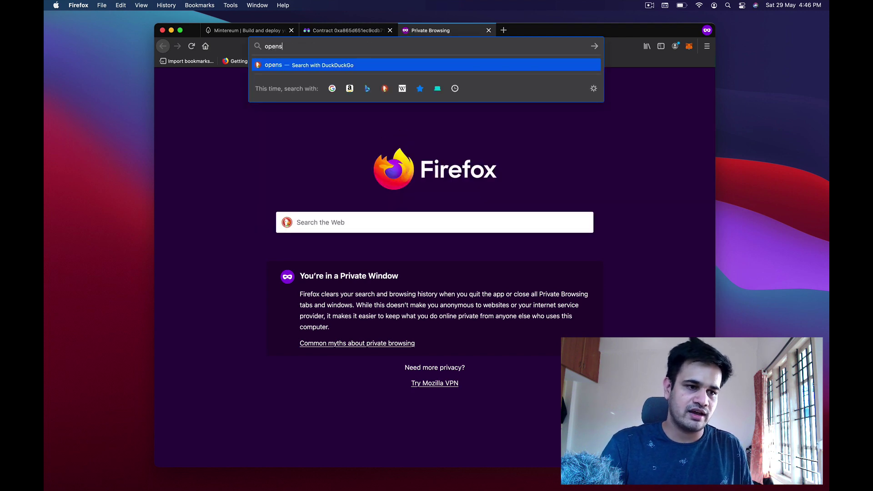
type("ea.io")
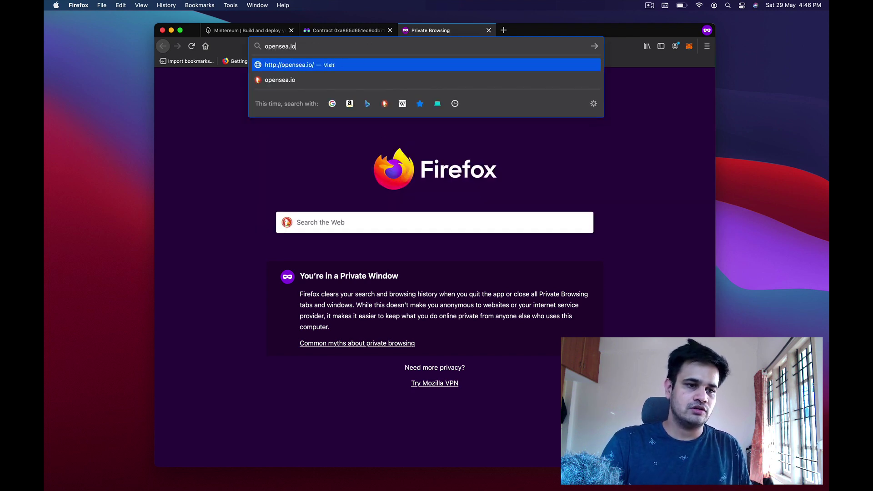
key("Return")
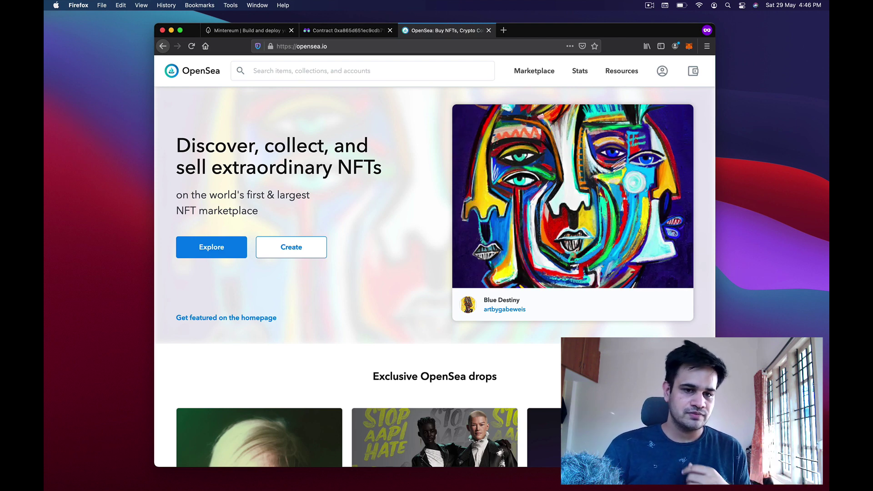
Open My Collections on OpenSea and sign in by connecting the MetaMask wallet account
mouse_move(660, 69)
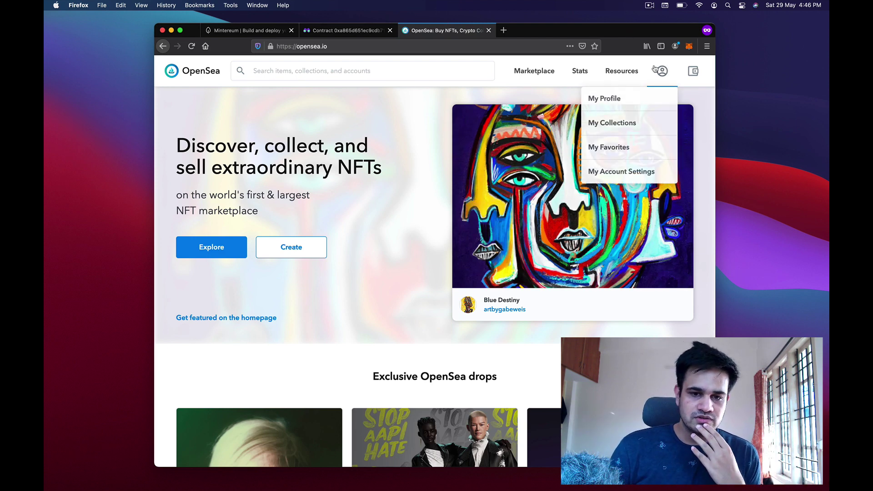
left_click(630, 123)
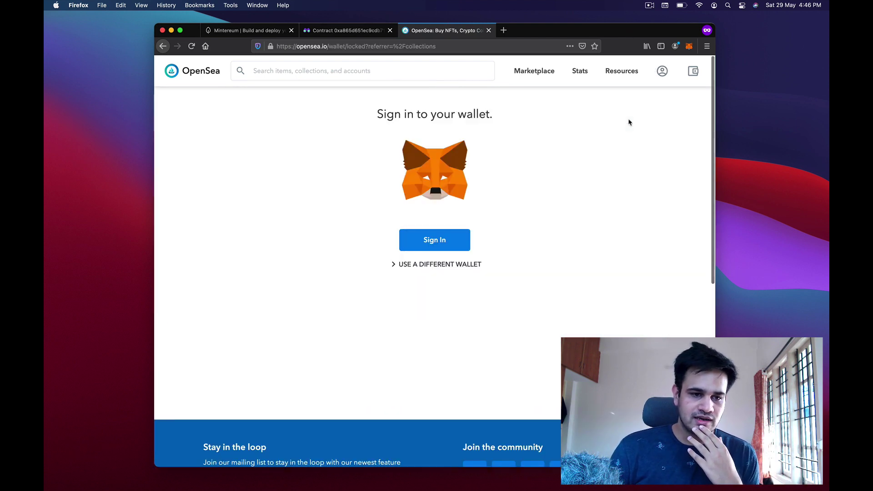
left_click(439, 239)
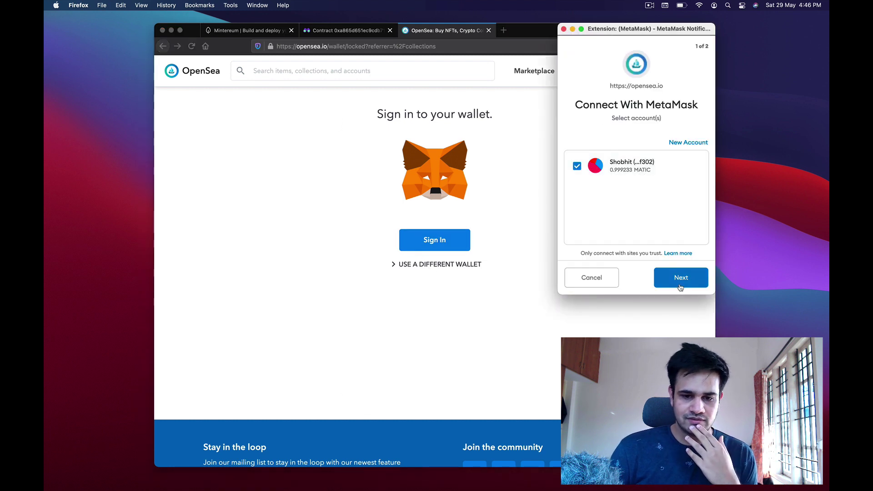
left_click(680, 287)
left_click(694, 277)
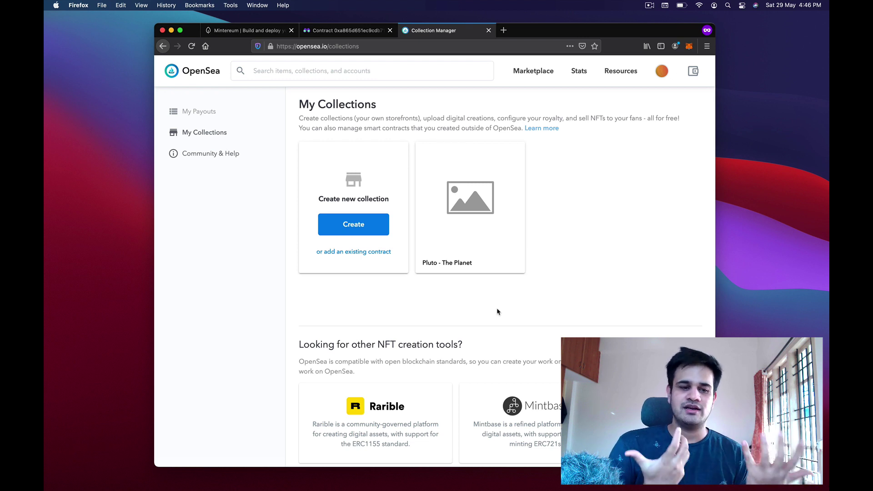
Start adding an existing contract to the collections and mark the project as live on a mainnet
left_click(376, 255)
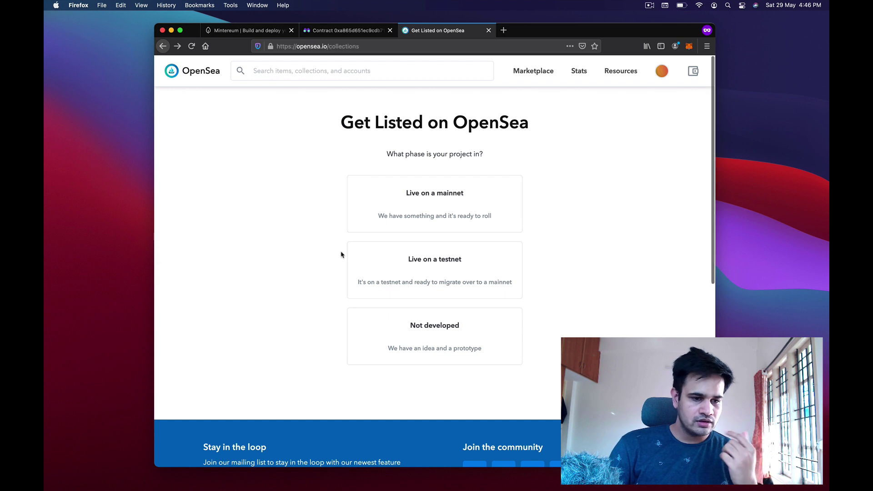
key("super+Left")
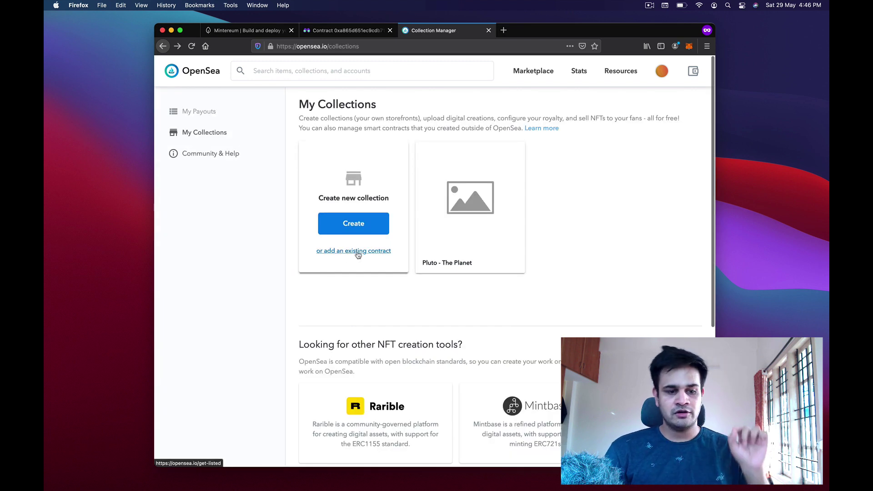
left_click(359, 255)
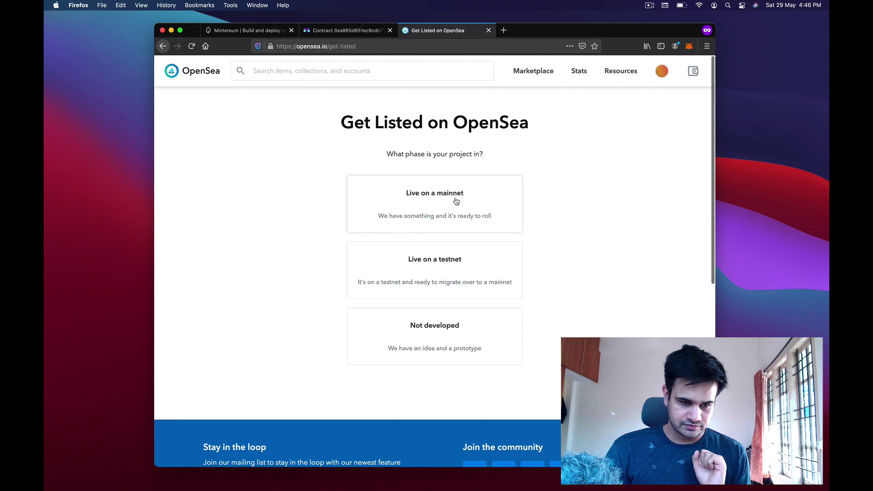
left_click(455, 194)
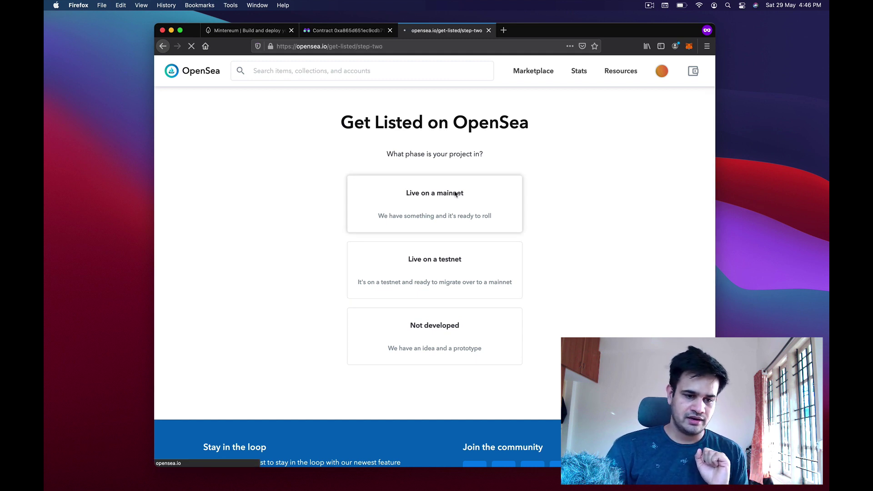
Choose the Matic network, paste the copied collection contract address, and submit it
left_click(258, 188)
left_click(243, 231)
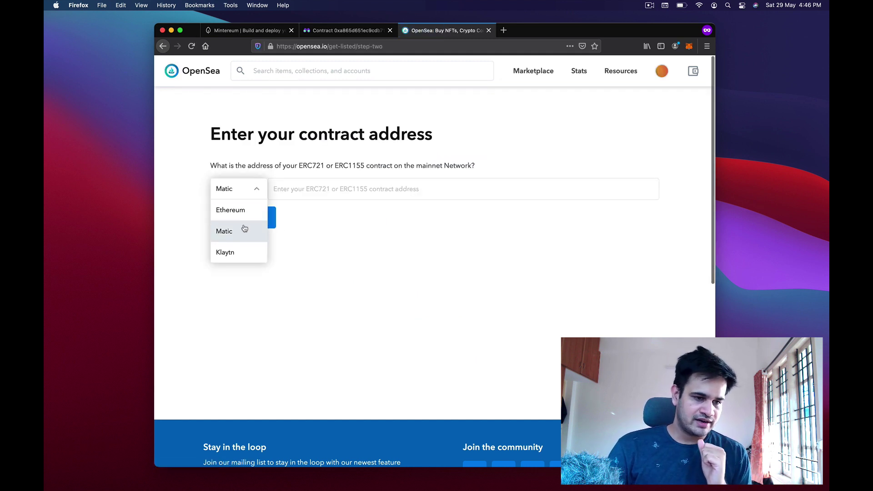
left_click(324, 189)
key("super+v")
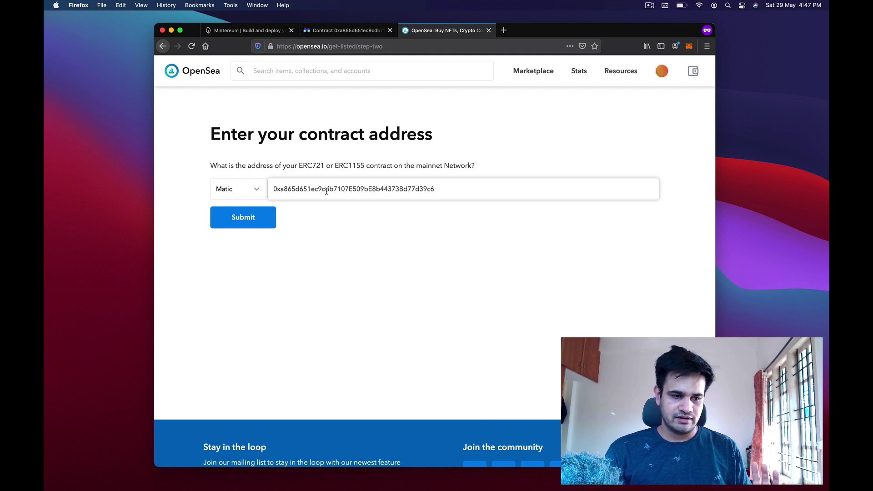
left_click(272, 211)
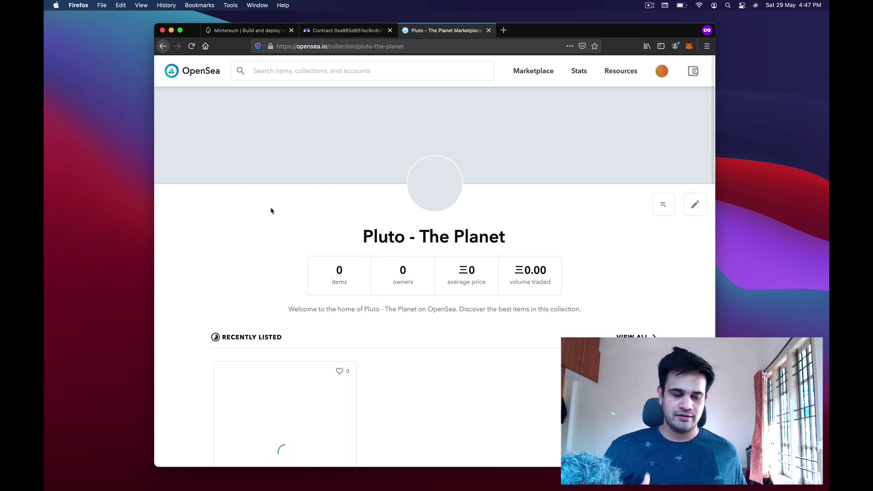
Look over the Pluto - The Planet collection page and its recently listed item, and open the collection's editing page
scroll(271, 211, "down", 3)
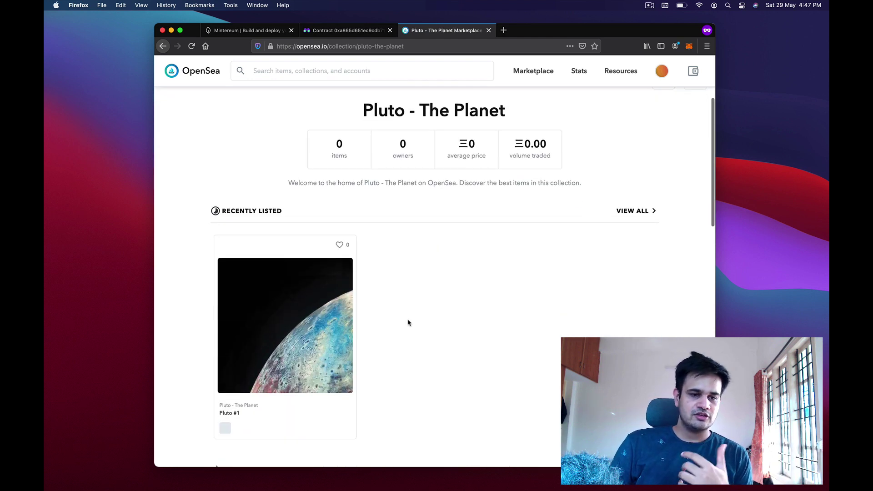
scroll(418, 329, "up", 3)
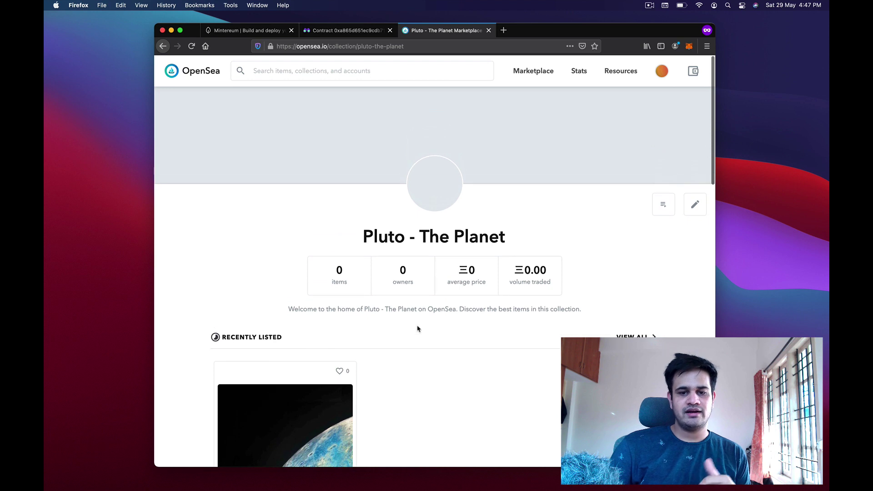
scroll(517, 256, "down", 1)
scroll(517, 255, "up", 1)
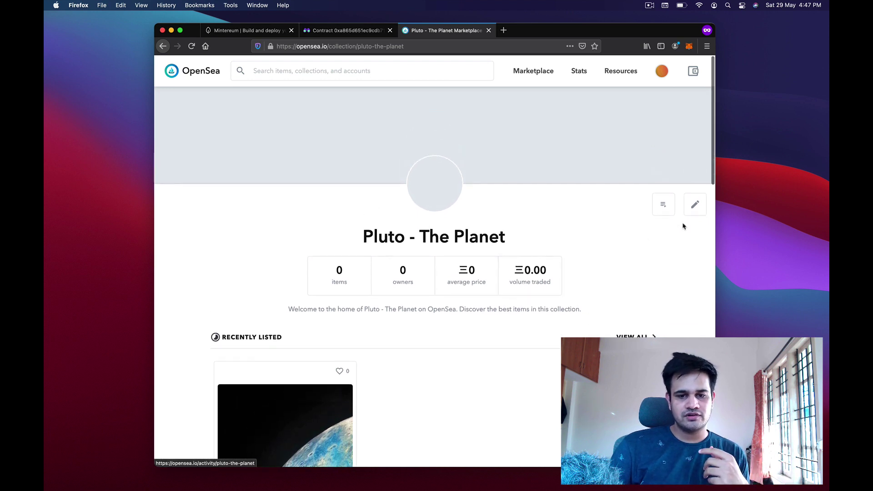
left_click(697, 205)
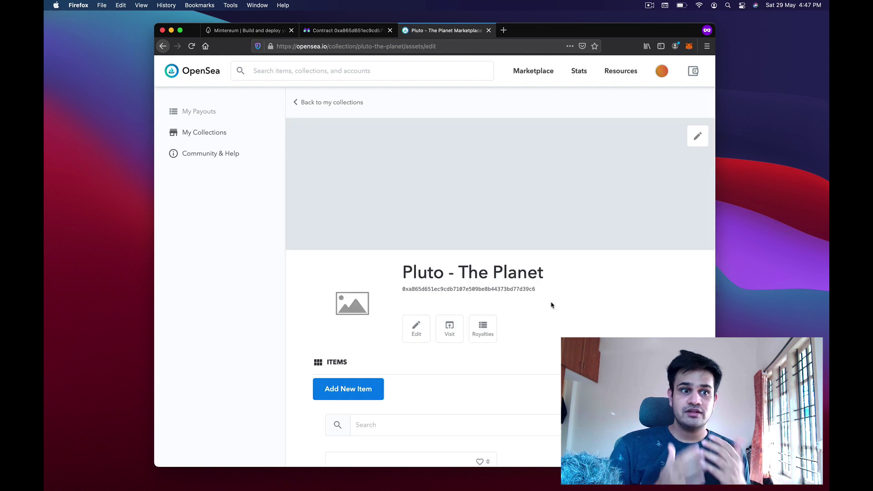
Compare the contract's explorer details, the OpenSea collection items and the Mintereum collection page, and return to OpenSea
left_click(353, 32)
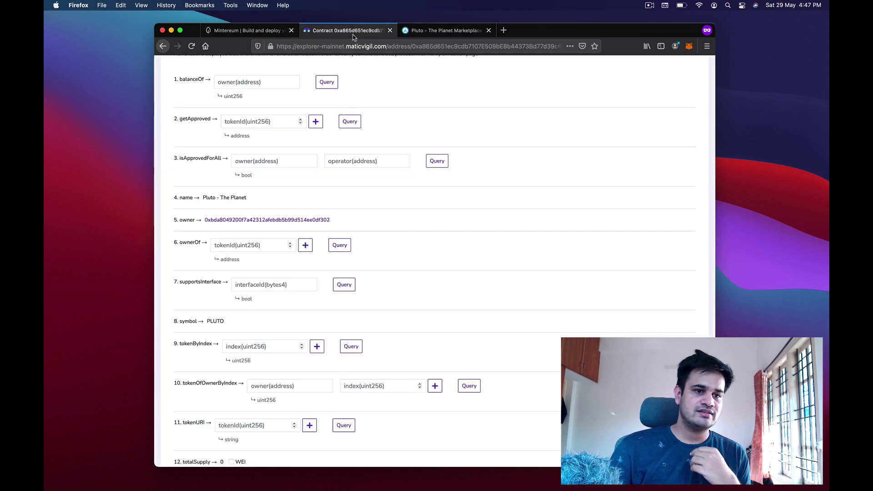
scroll(275, 156, "down", 3)
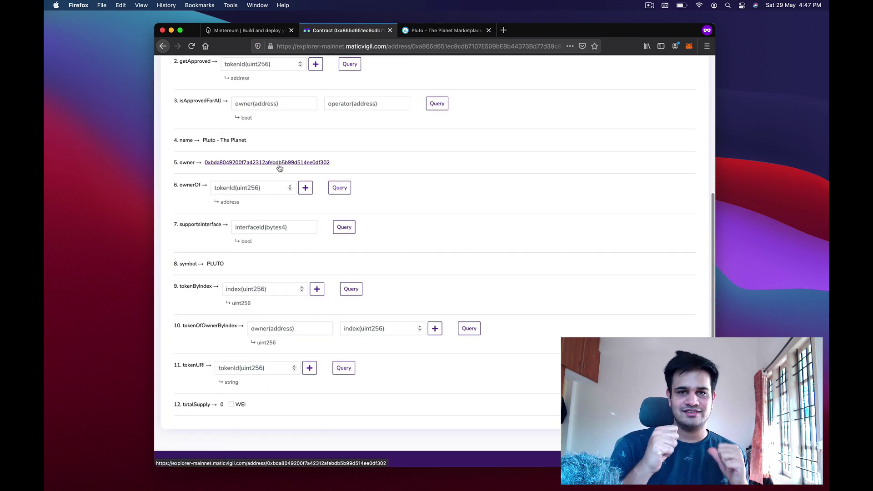
key("ctrl+Tab")
scroll(435, 279, "down", 3)
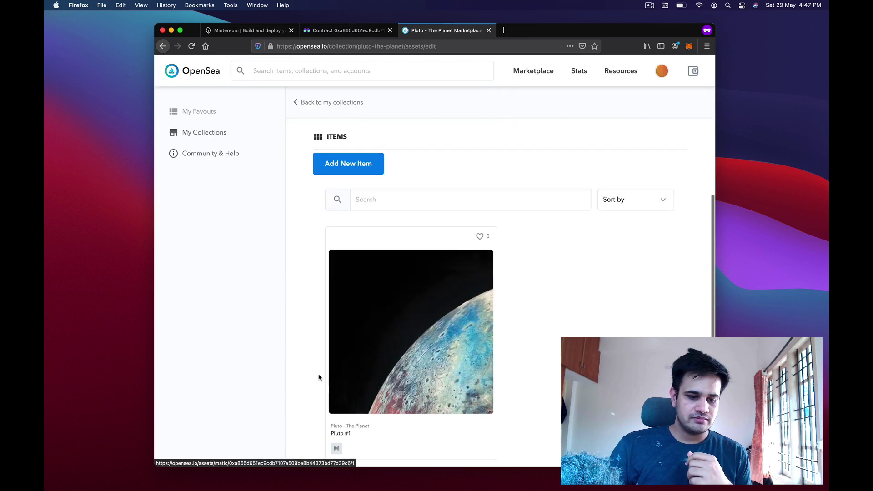
scroll(373, 273, "up", 3)
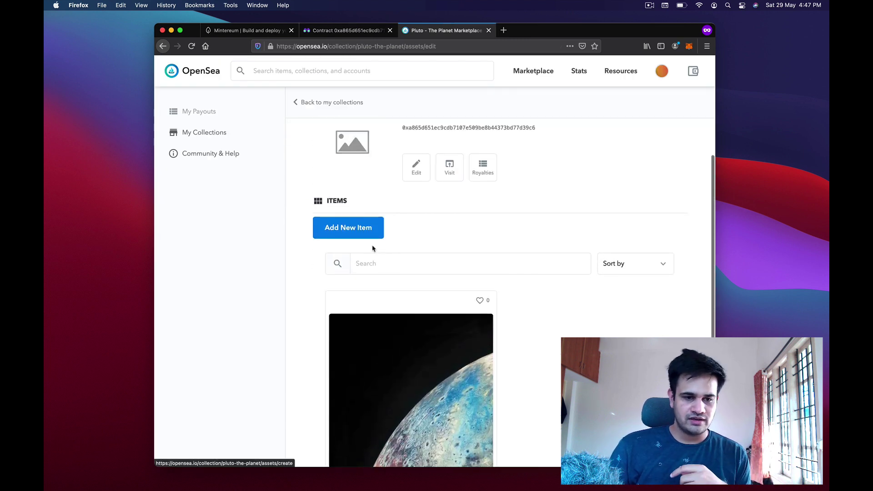
left_click(253, 30)
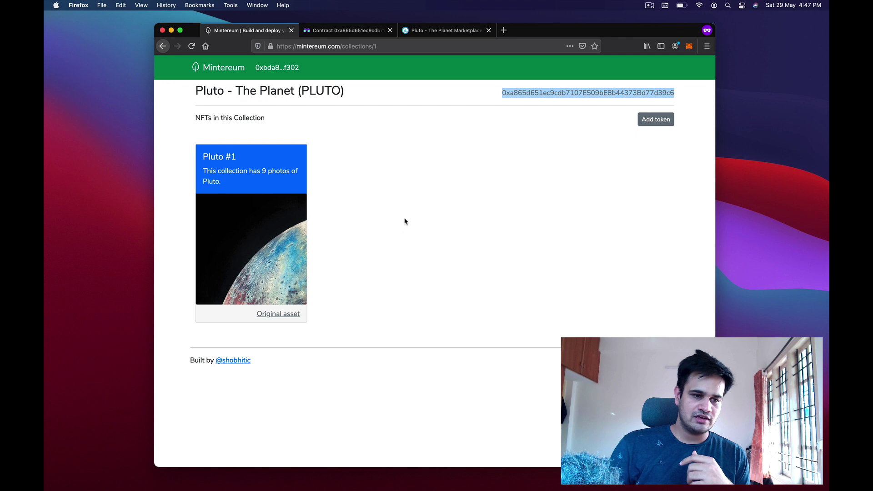
left_click(459, 33)
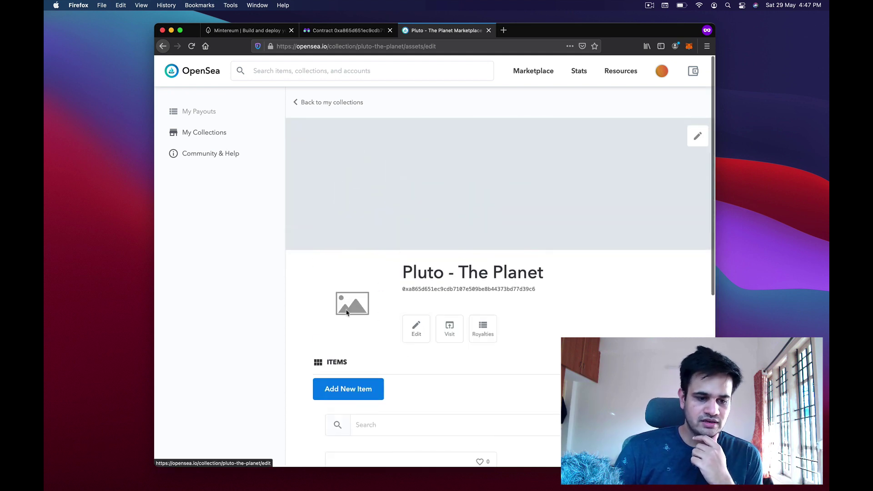
Open the Pluto #1 item from the collection and review its description, offers and trading history
scroll(361, 295, "down", 6)
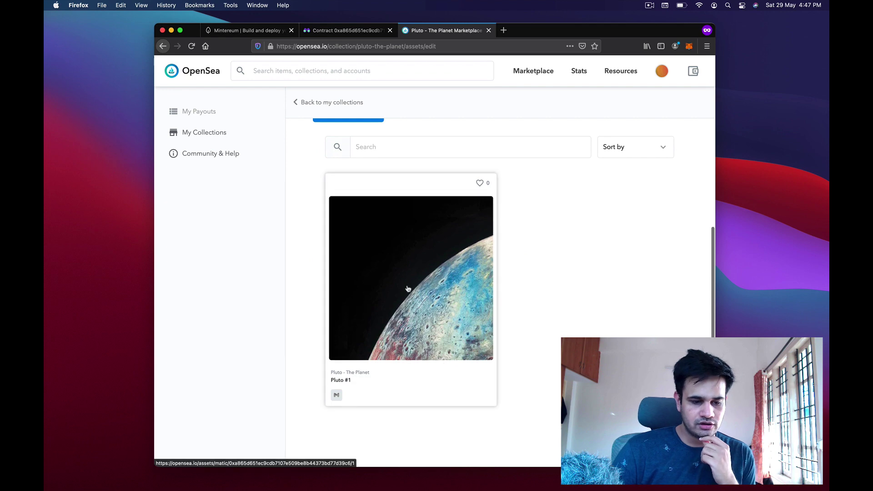
left_click(408, 288)
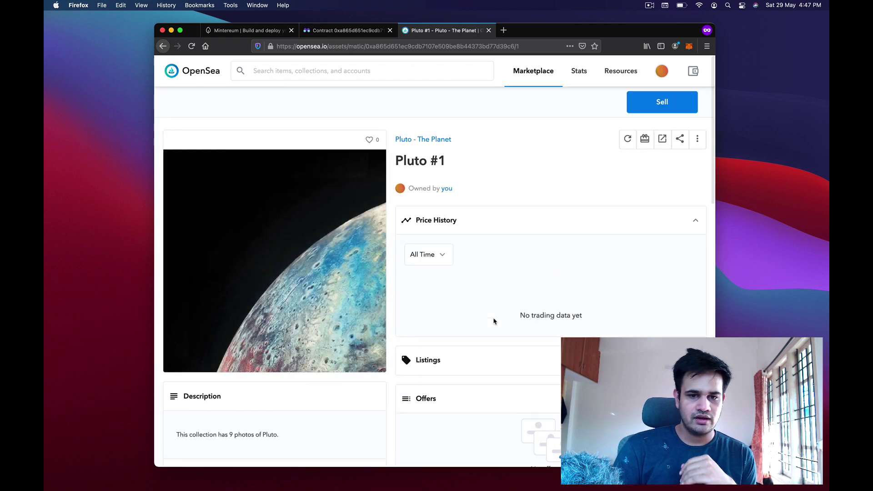
scroll(493, 322, "down", 5)
scroll(493, 322, "down", 5)
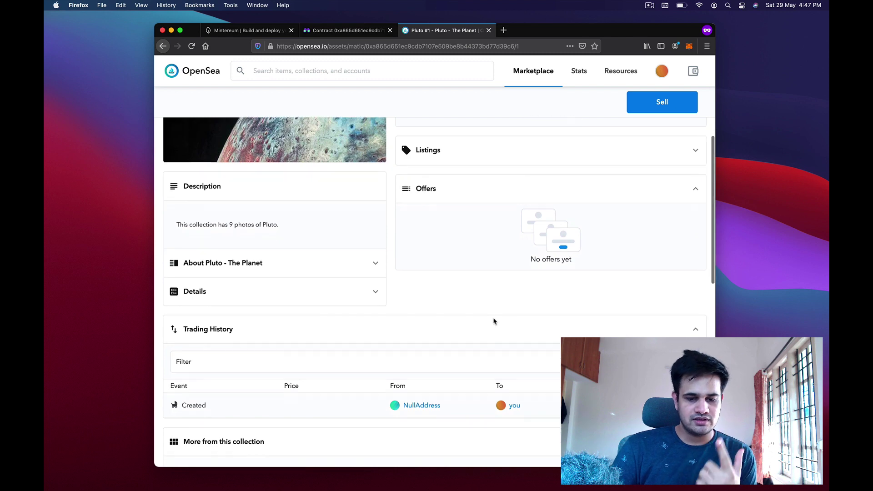
scroll(493, 321, "up", 10)
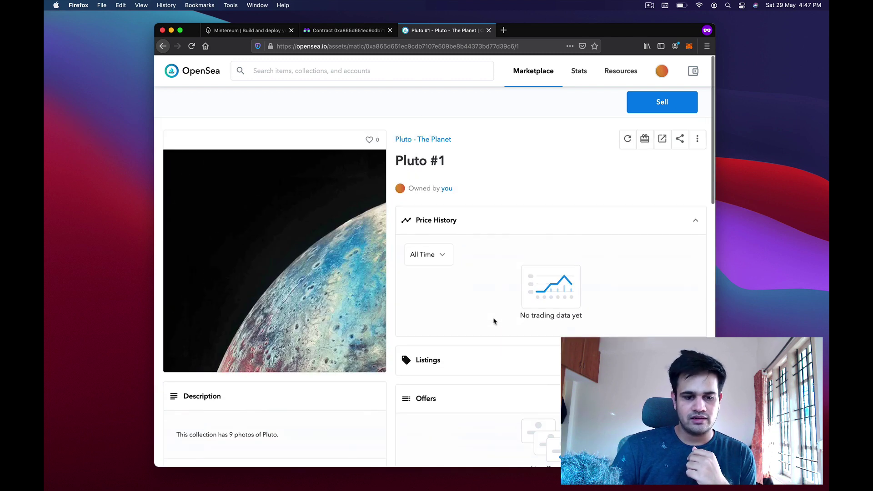
Put Pluto #1 up for sale at a price of 0.01 ETH and proceed to completing the listing
left_click(640, 109)
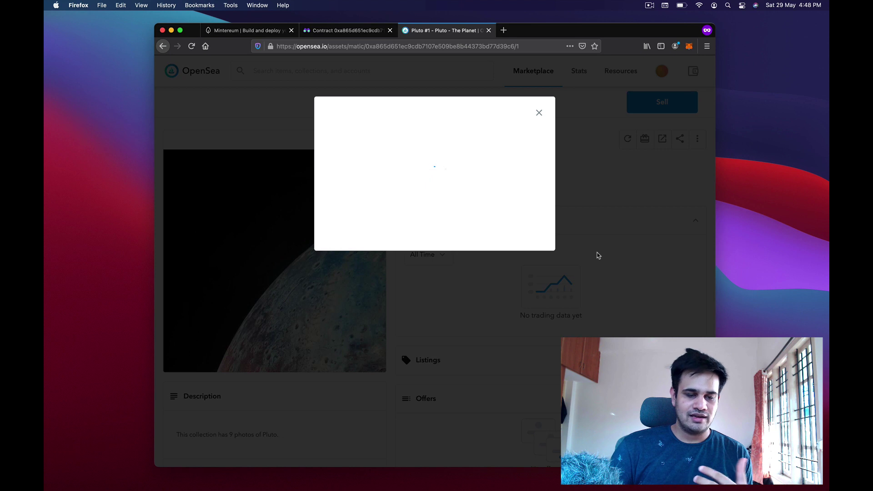
left_click(435, 165)
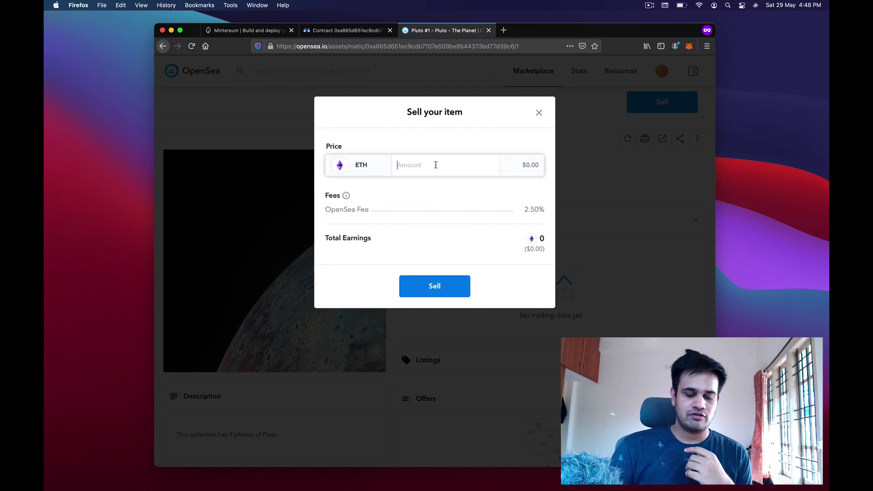
type("0.01")
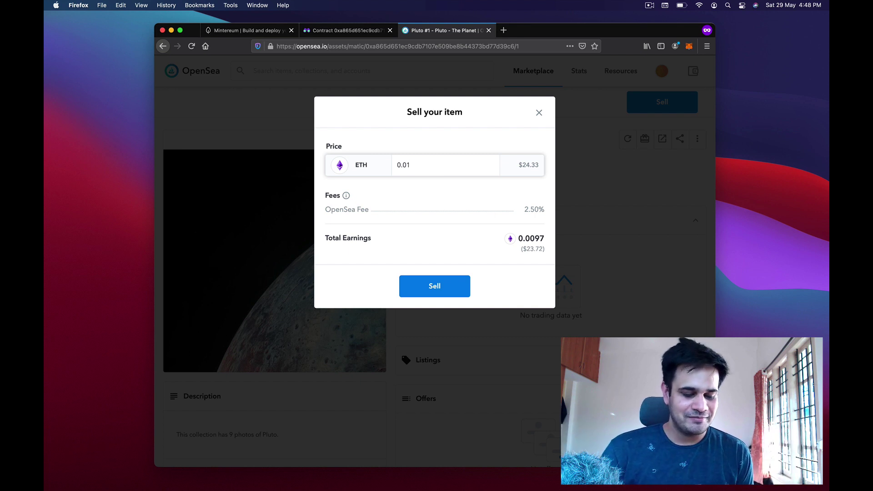
key("Right")
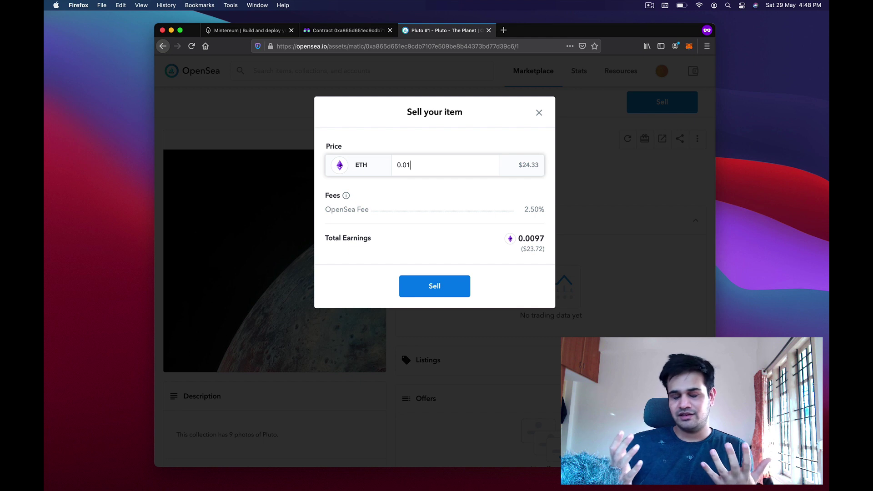
left_click(457, 288)
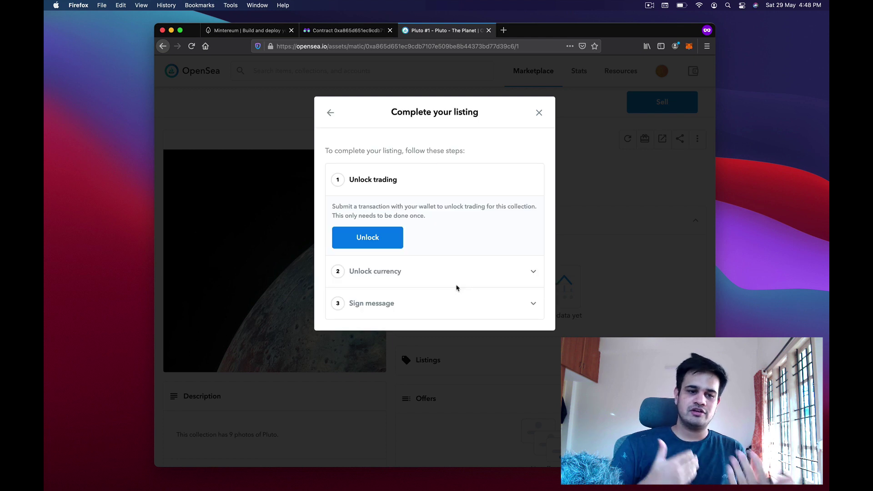
Unlock trading and currency for the listing, approving both requests in MetaMask
left_click(385, 240)
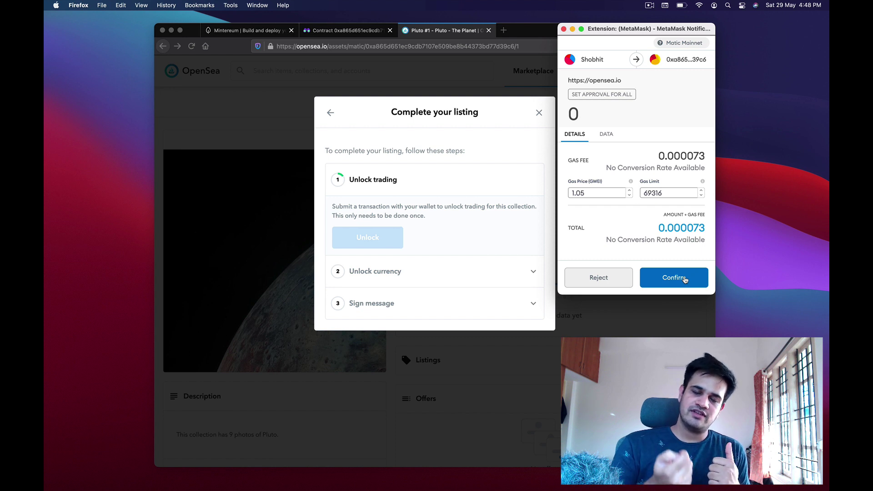
left_click(684, 279)
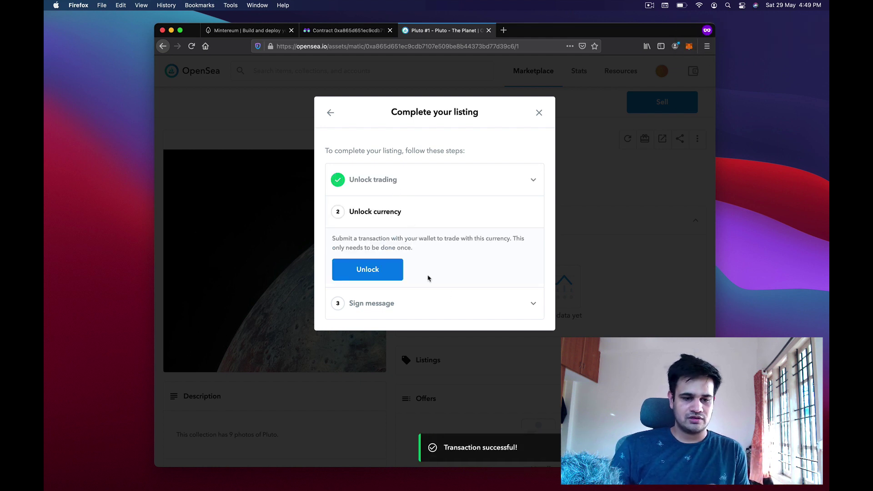
left_click(396, 276)
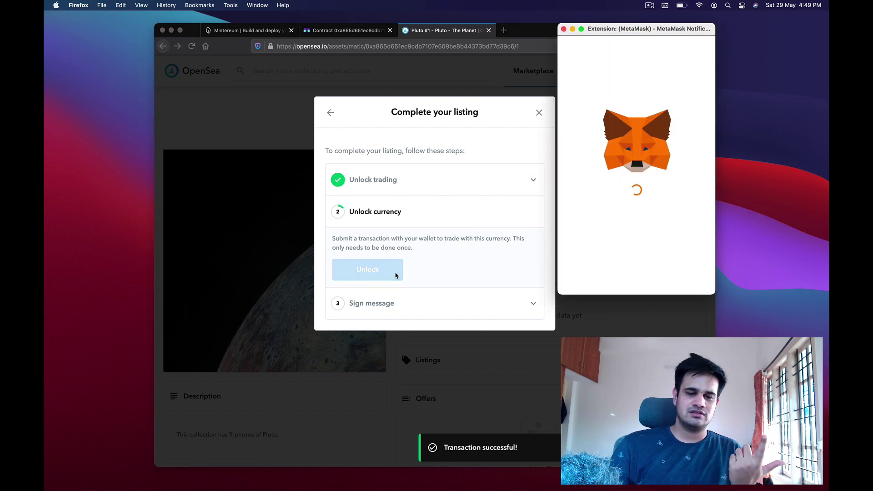
left_click(686, 289)
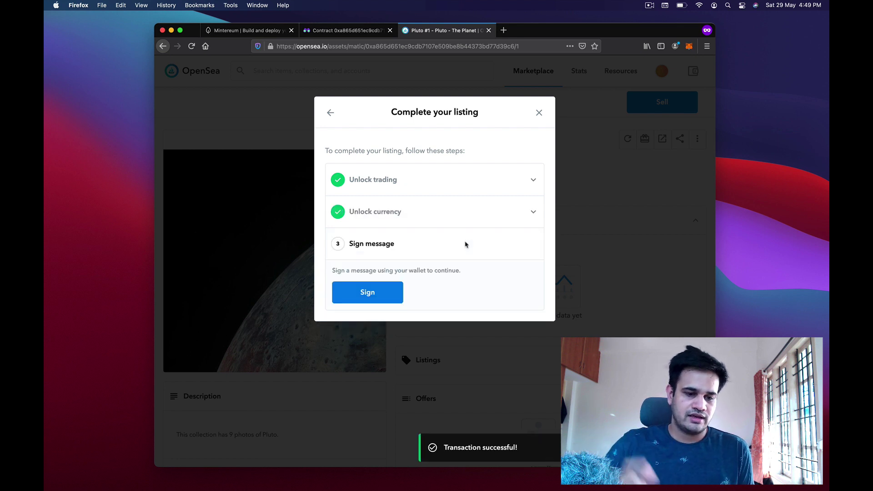
Sign the listing message for Pluto #1 and approve the signature in MetaMask
left_click(390, 289)
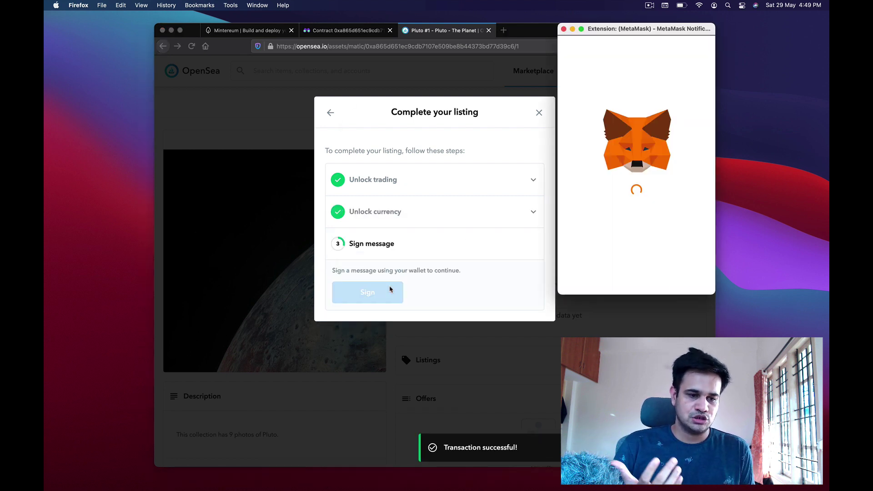
left_click(685, 274)
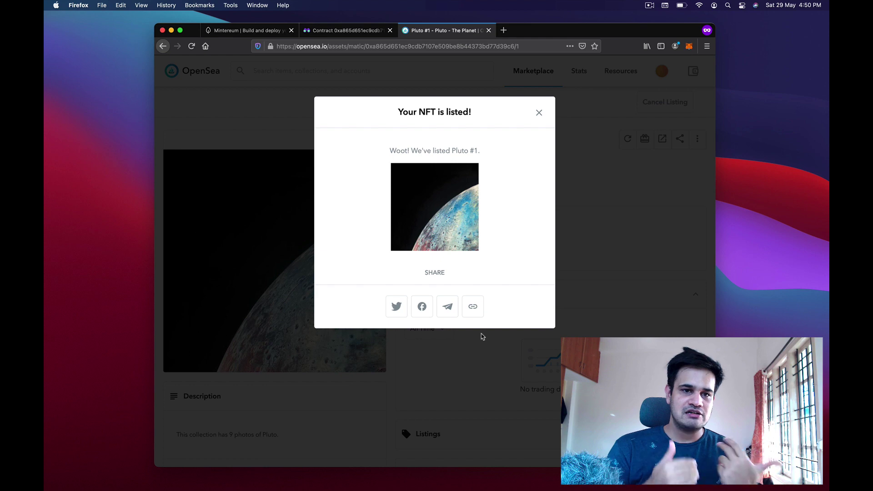
Return to the Mintereum collection page and start a new token named Pluto #2
key("super+1")
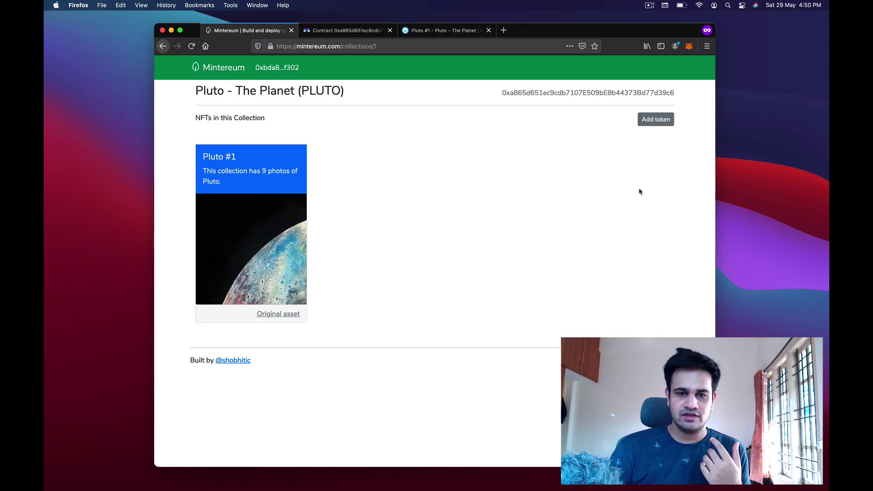
left_click(663, 121)
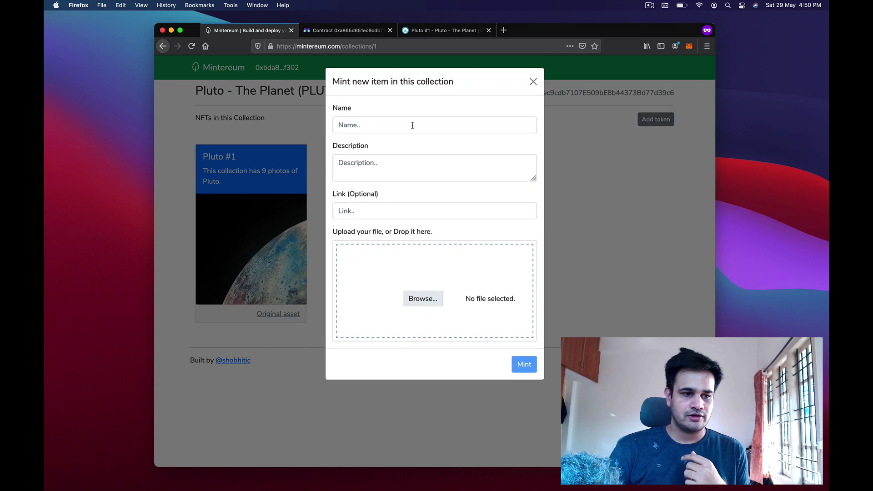
left_click(413, 125)
type("Pluto ")
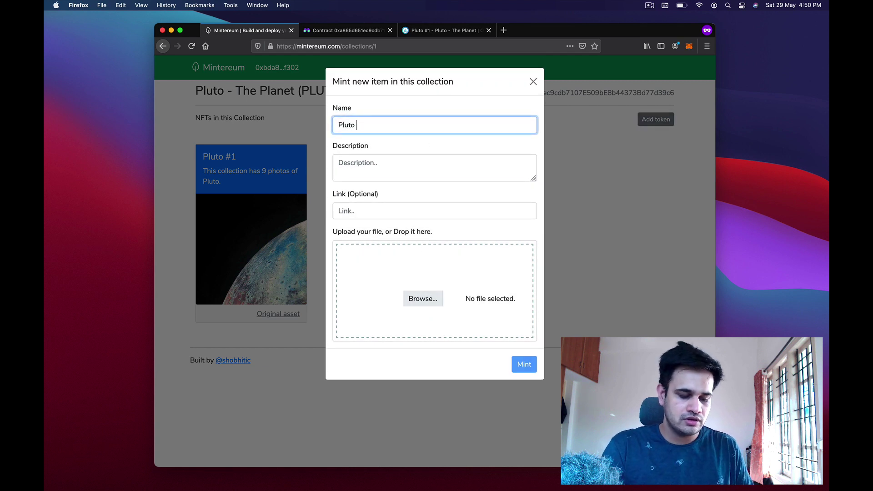
type("#2")
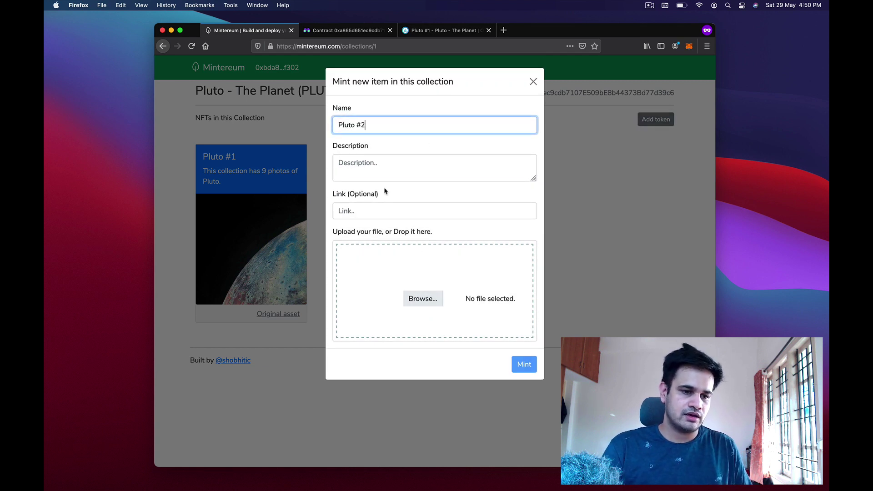
Fill in the token's description as "This collection has 9 photos of Pluto.", copied from the Pluto note in Notes
left_click(394, 174)
type("Th")
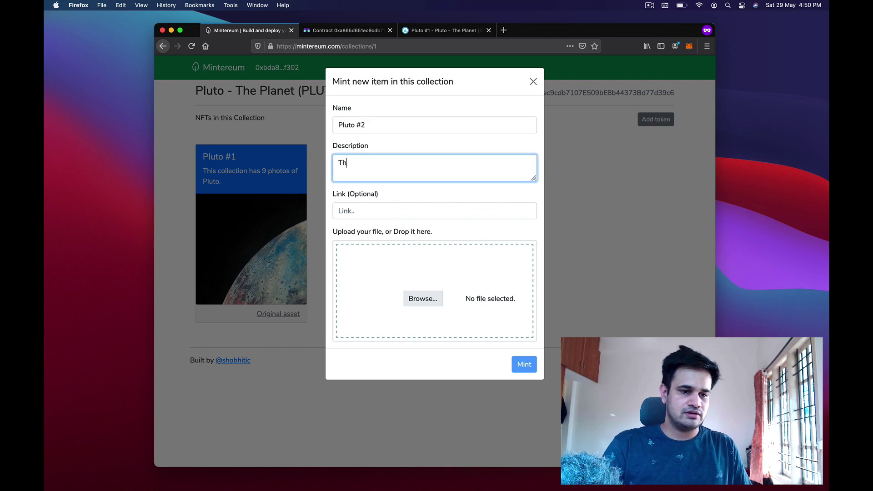
key("super+Tab")
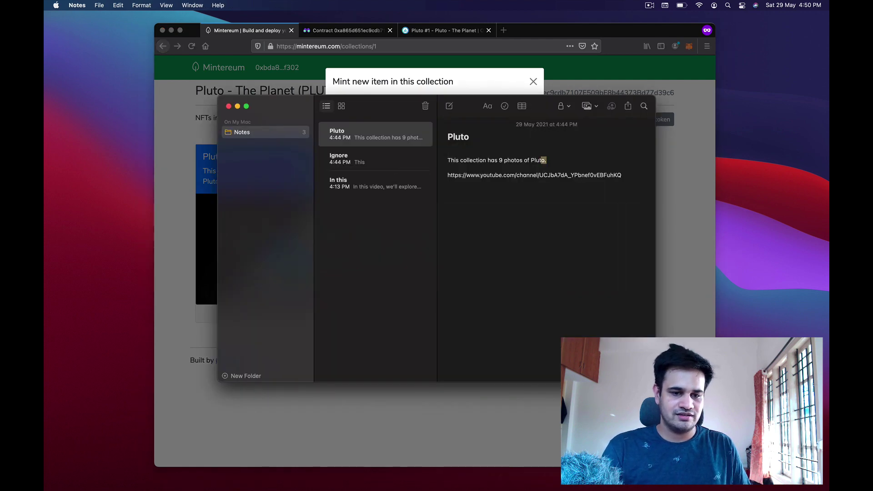
key("super+shift+Right")
key("super+c")
key("super+Tab")
key("super+v")
key("super+a")
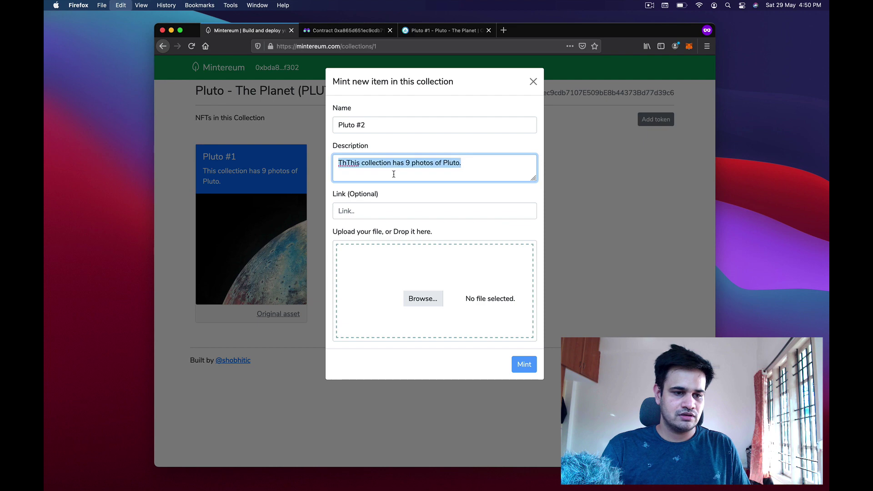
key("super+v")
Copy the YouTube channel URL from the Pluto note and enter it as the token's link
key("super+Tab")
key("Down")
key("super+shift+Right")
key("super+c")
key("super+Tab")
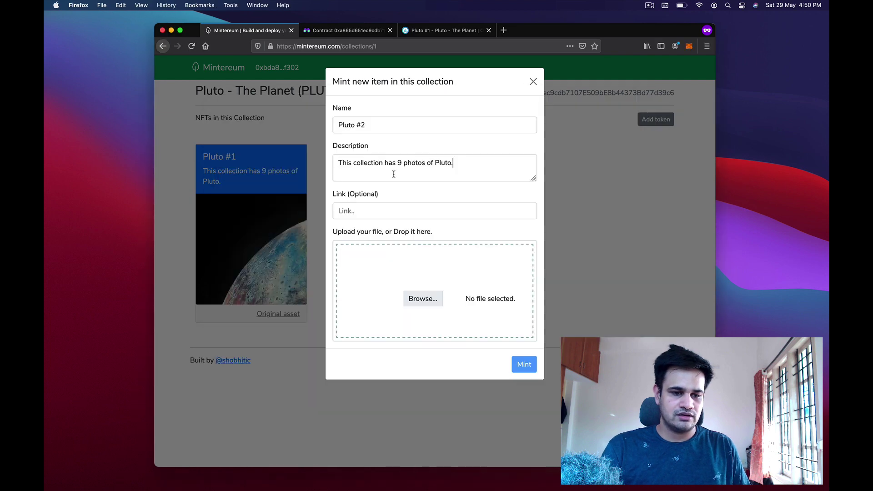
key("Tab")
key("super+v")
Upload image_part_002.jpg from the pluto folder in Finder as the token's image
key("super+Tab")
key("super+Tab")
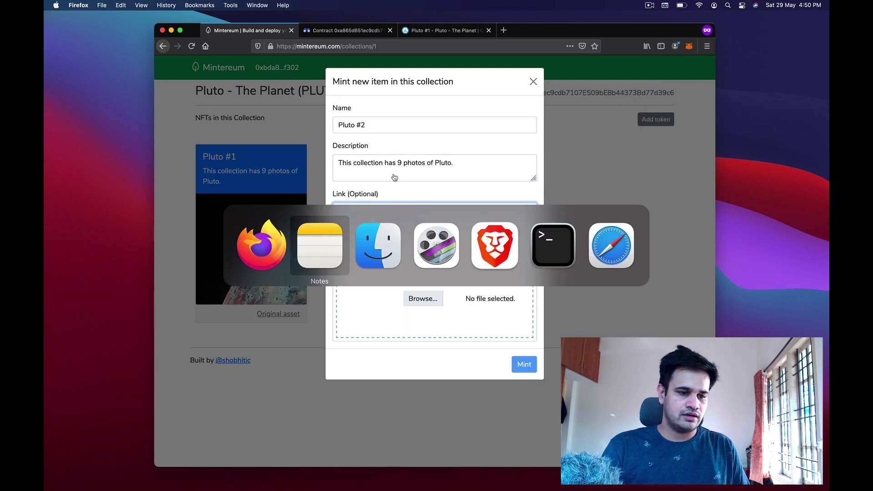
left_click(368, 147)
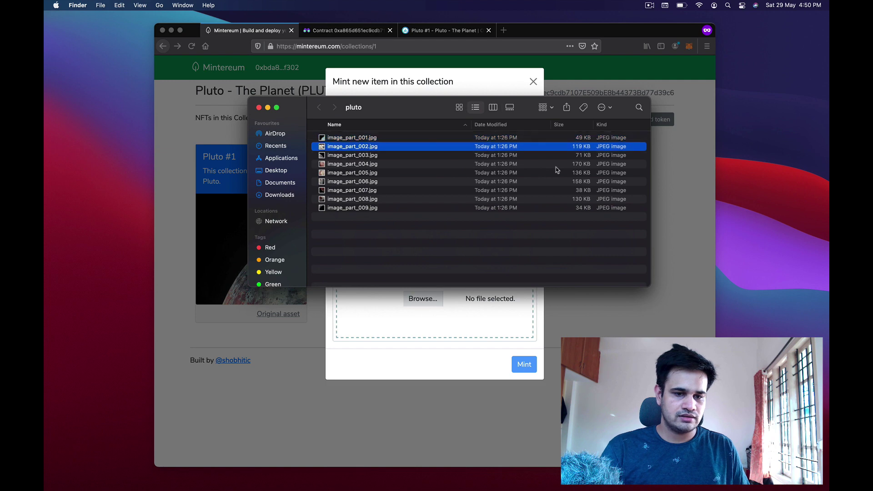
left_click_drag(566, 149, 434, 309)
left_click(434, 309)
scroll(454, 327, "down", 2)
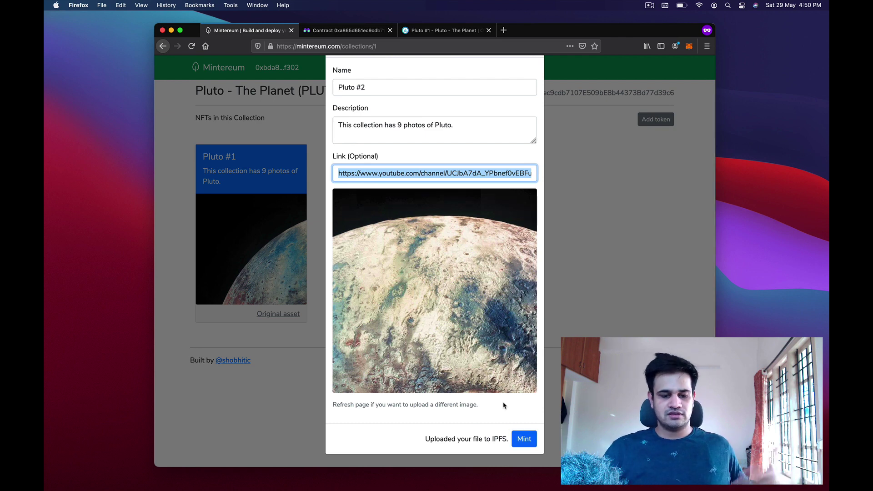
left_click(484, 438)
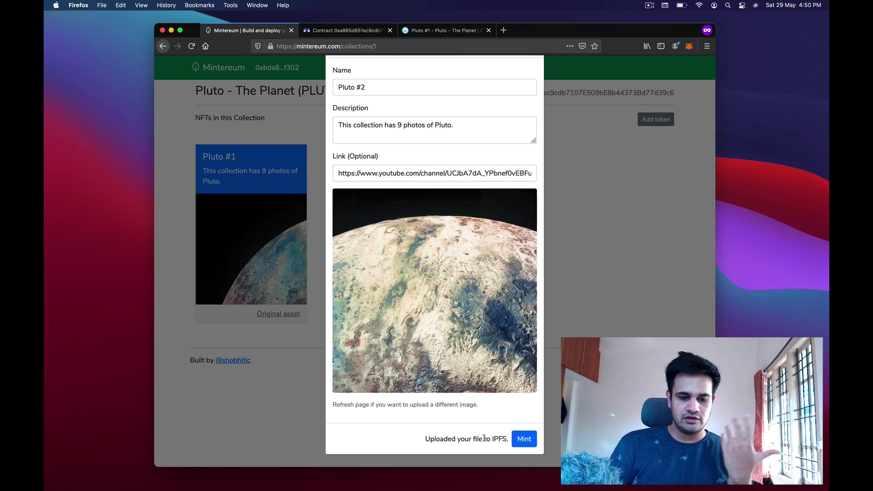
Mint Pluto #2, confirm the transaction in MetaMask and close the minting form
left_click(523, 438)
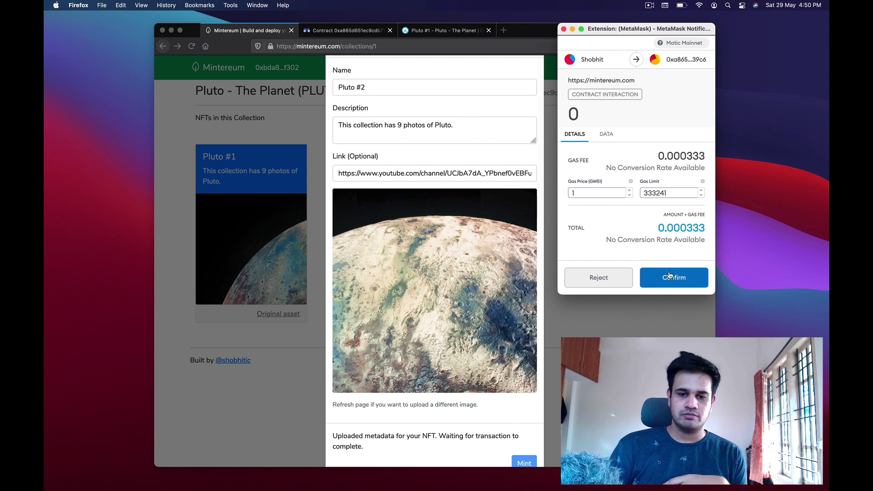
left_click(669, 275)
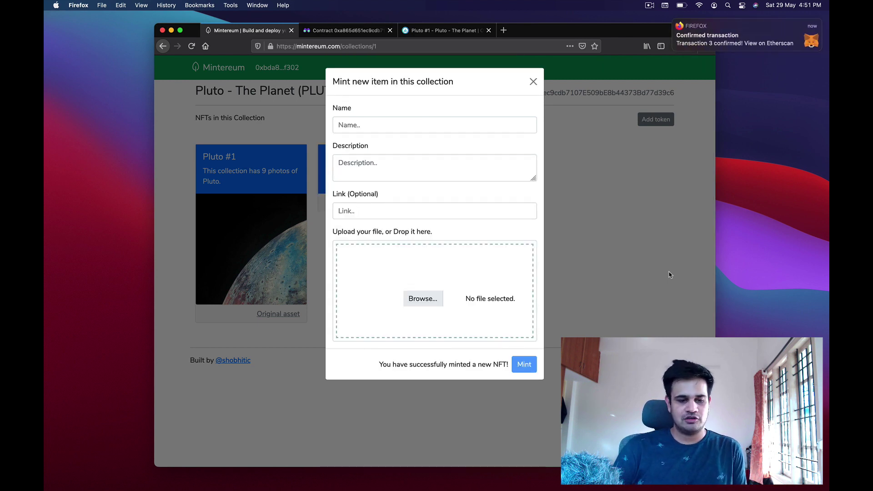
left_click(643, 225)
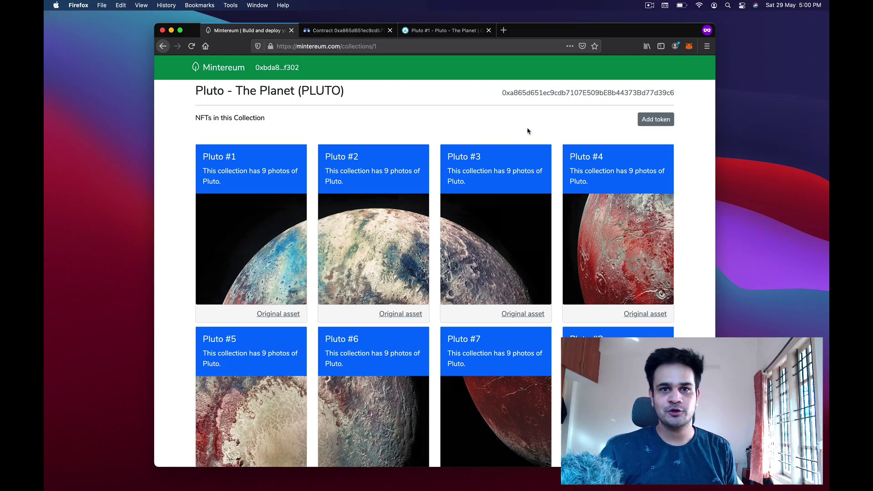
Examine the Pluto tokens and their images on the Mintereum collection page
scroll(527, 131, "down", 5)
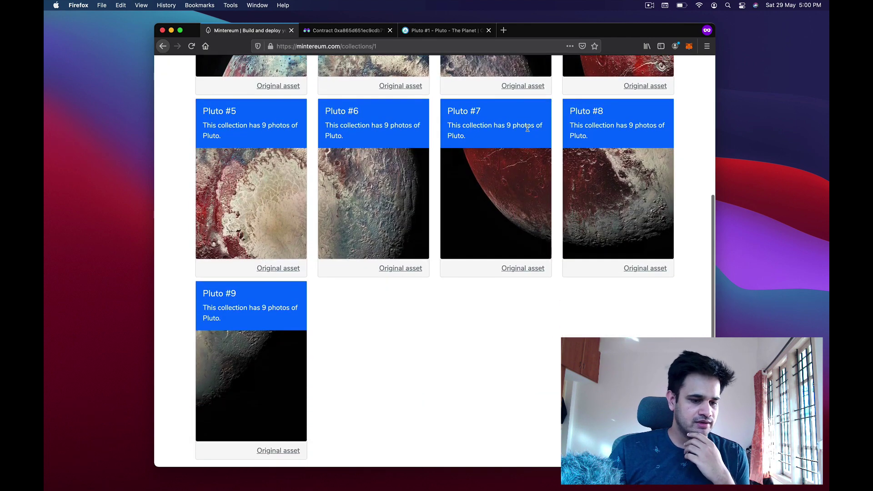
scroll(527, 128, "up", 5)
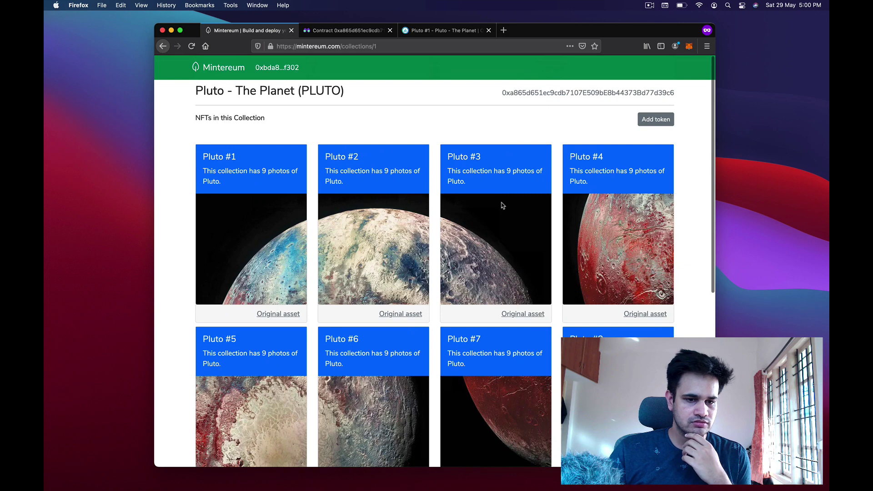
scroll(503, 206, "down", 1)
scroll(503, 205, "down", 2)
scroll(503, 205, "up", 1)
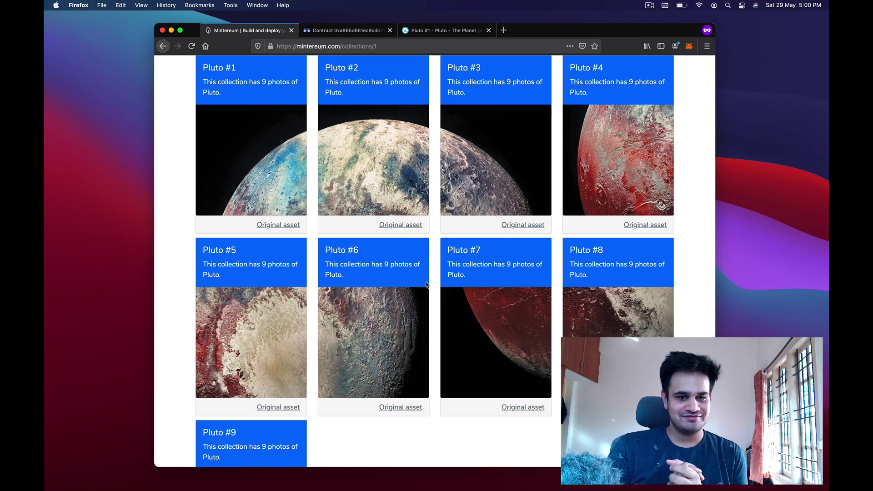
scroll(427, 284, "up", 3)
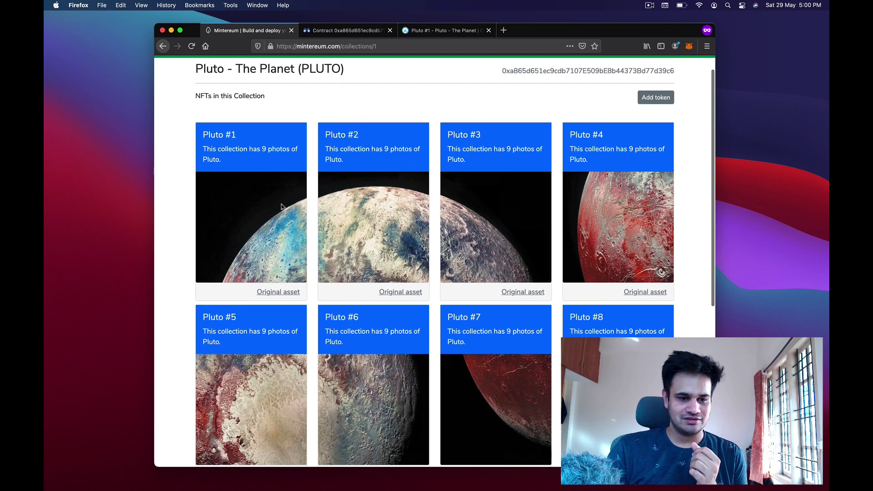
scroll(378, 197, "down", 5)
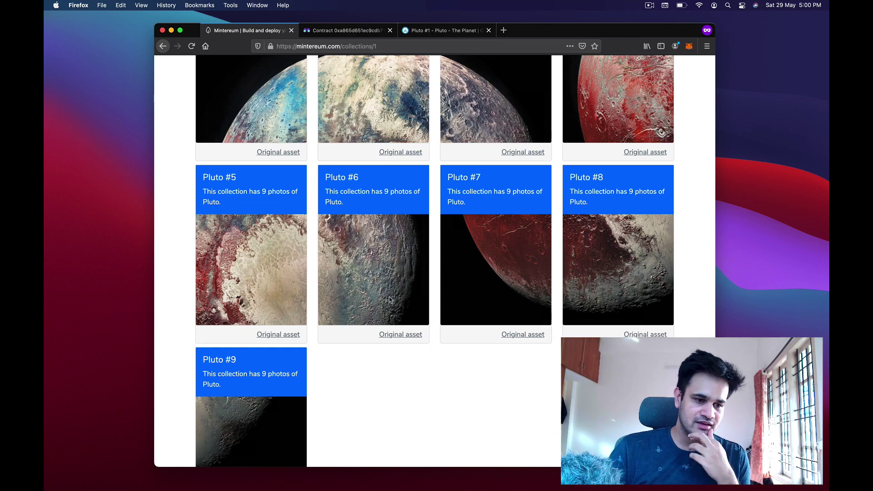
scroll(390, 299, "up", 5)
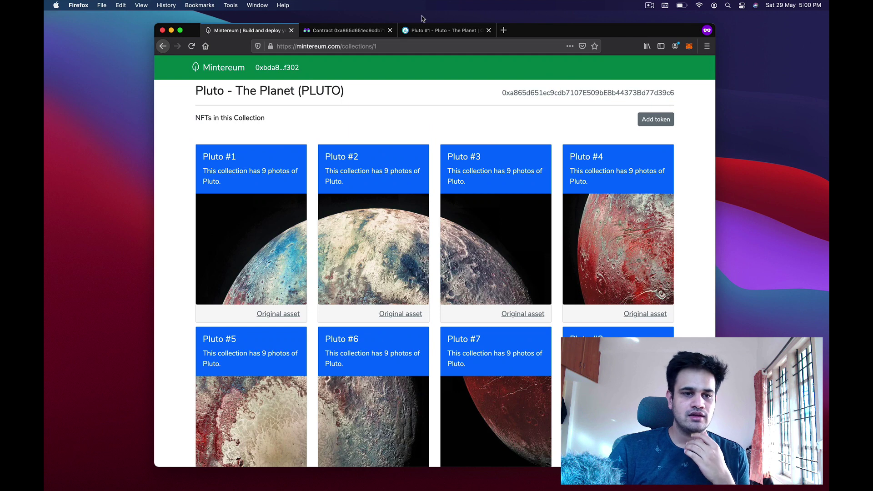
Return to OpenSea, dismiss the listing message and review the price and trading history of Pluto #1
left_click(423, 30)
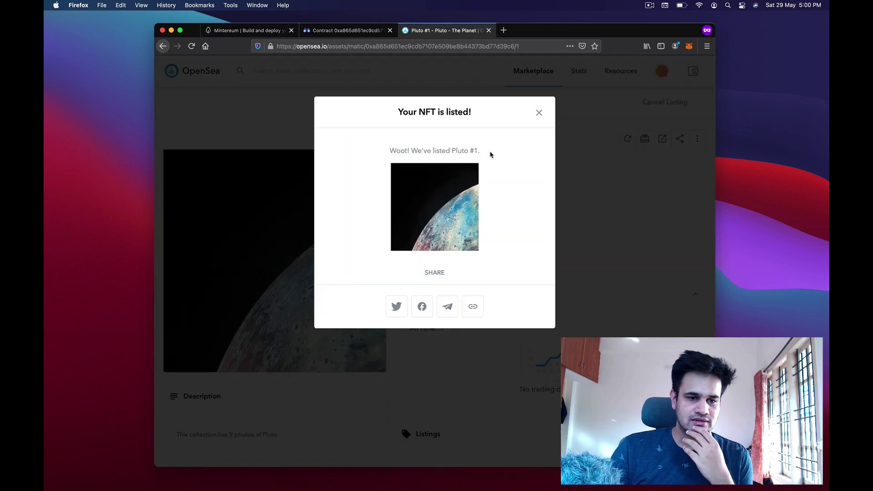
left_click(539, 112)
scroll(520, 195, "down", 5)
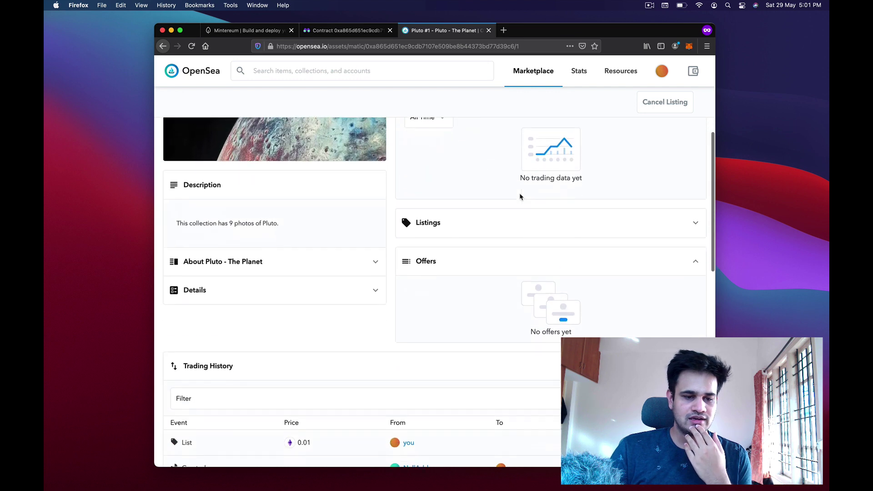
scroll(520, 196, "up", 5)
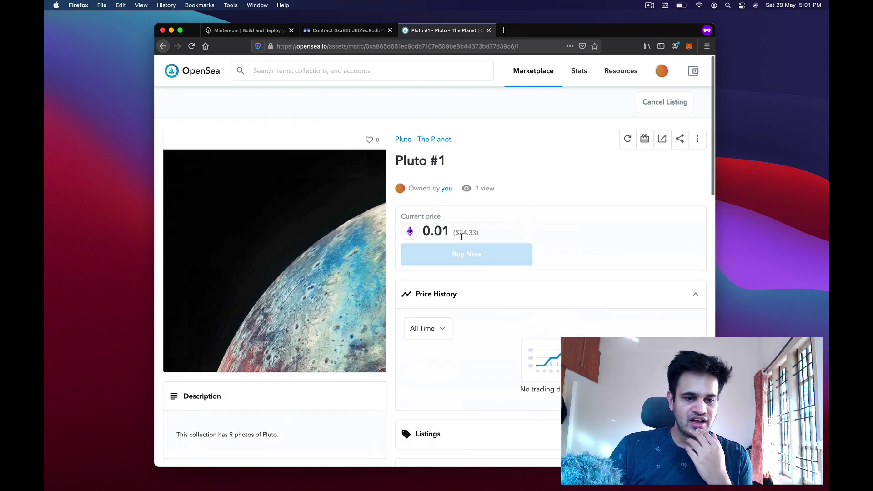
Open the Pluto - The Planet collection on OpenSea and browse through its newly minted items
left_click(434, 139)
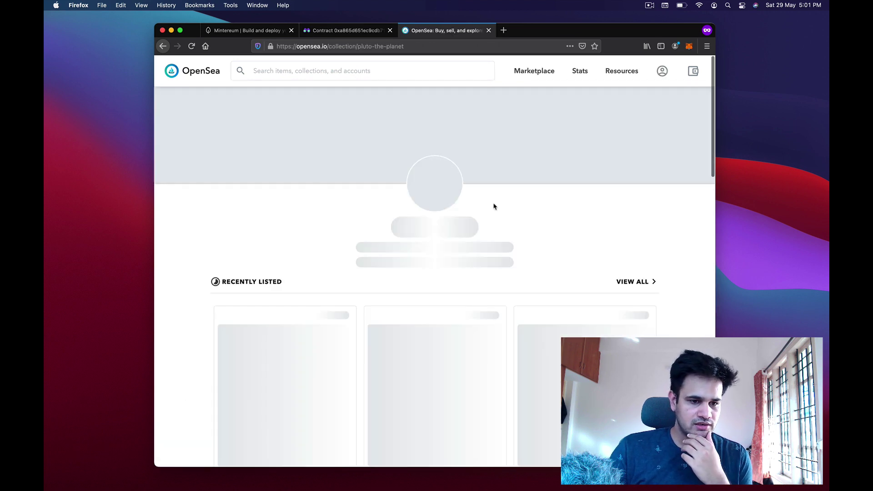
scroll(494, 206, "down", 15)
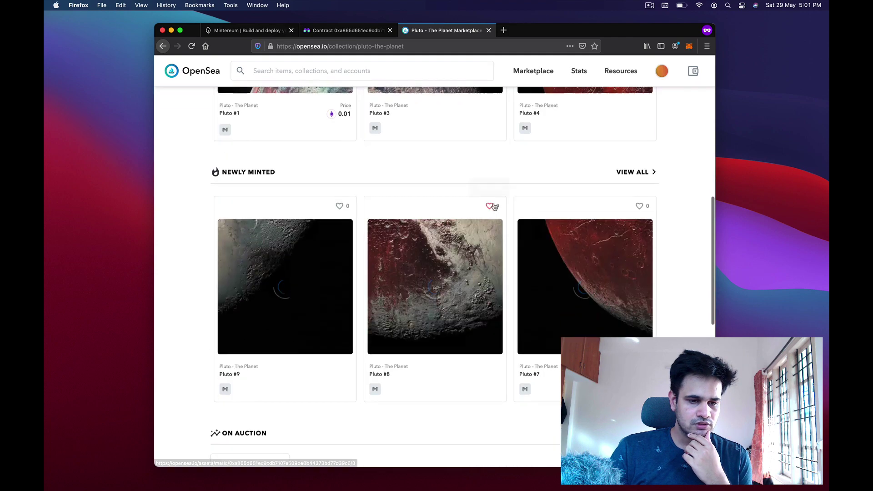
scroll(494, 206, "up", 15)
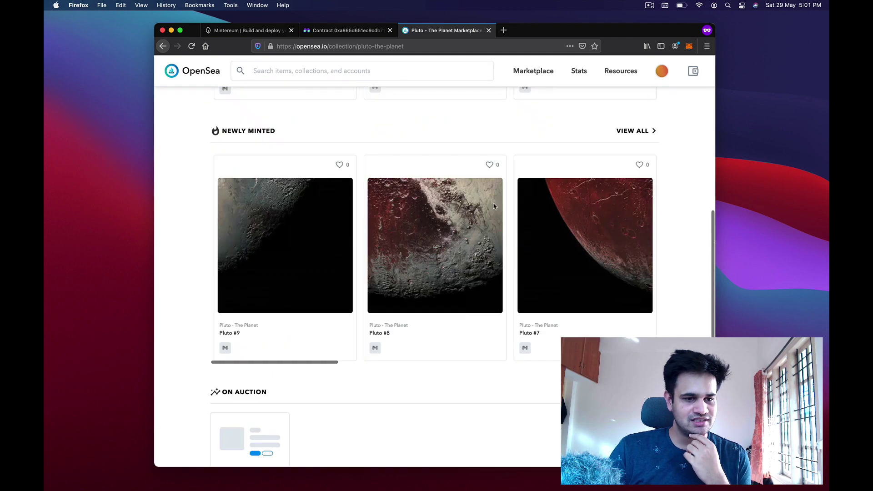
scroll(494, 206, "down", 14)
scroll(494, 206, "up", 2)
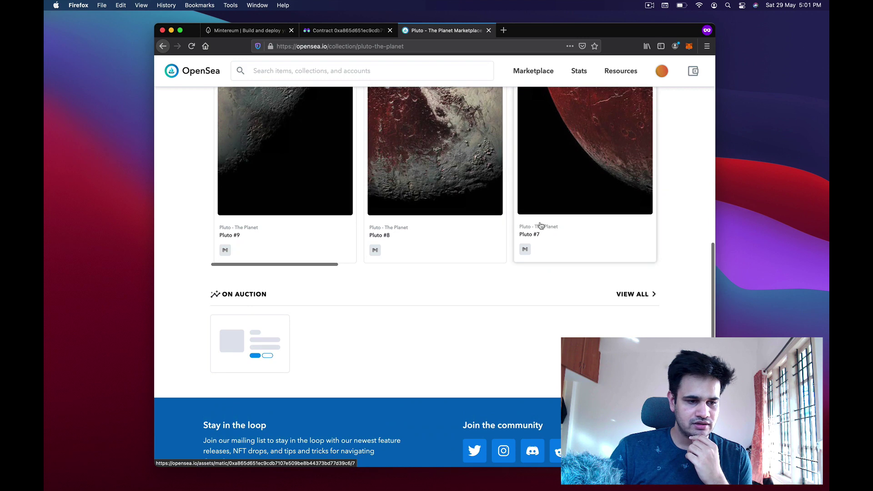
scroll(523, 218, "right", 10)
scroll(541, 226, "right", 8)
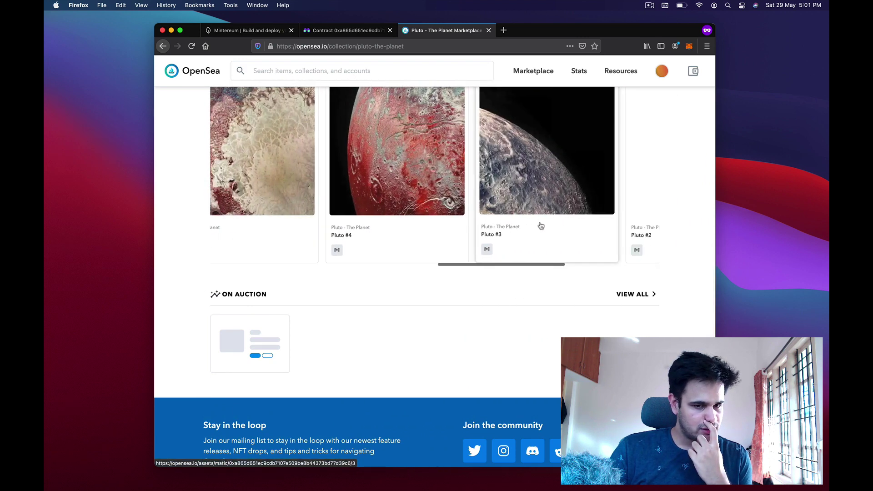
scroll(540, 226, "left", 12)
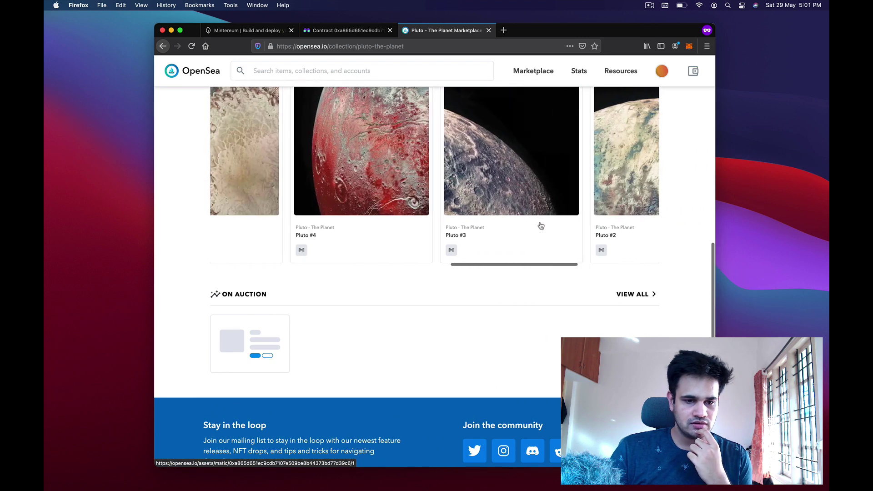
scroll(511, 312, "down", 2)
scroll(427, 200, "right", 4)
scroll(428, 201, "right", 5)
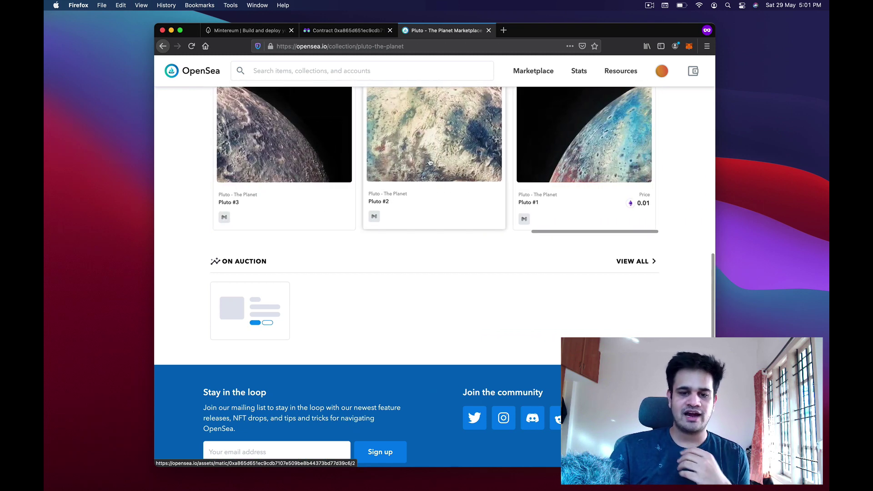
Open Pluto #2 from the OpenSea collection and start selling it at a price of 0.01 ETH
left_click(430, 163)
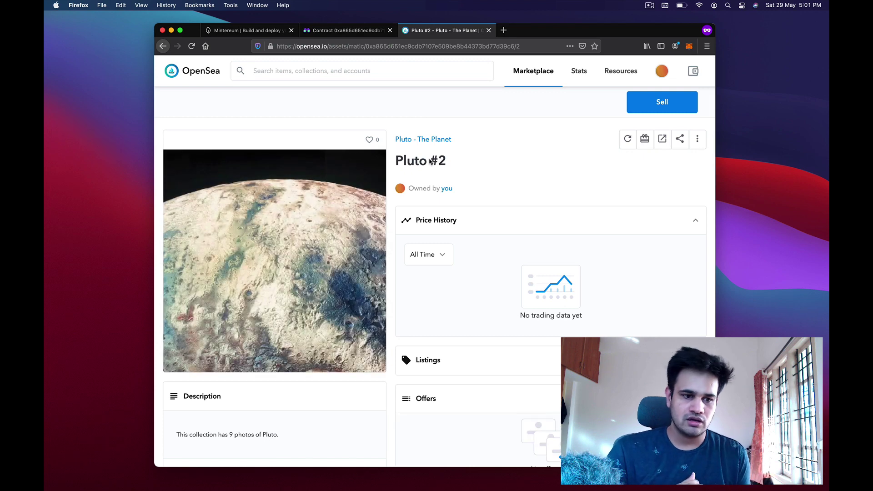
left_click(656, 100)
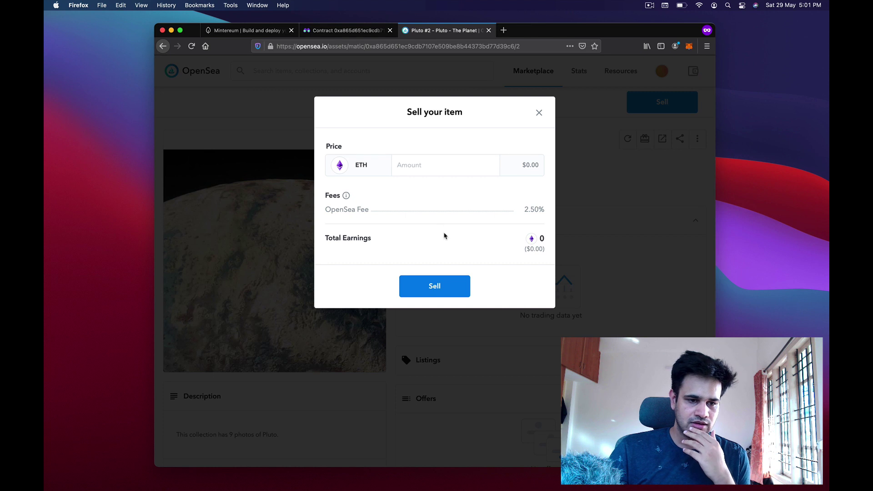
left_click(432, 164)
type("0.0")
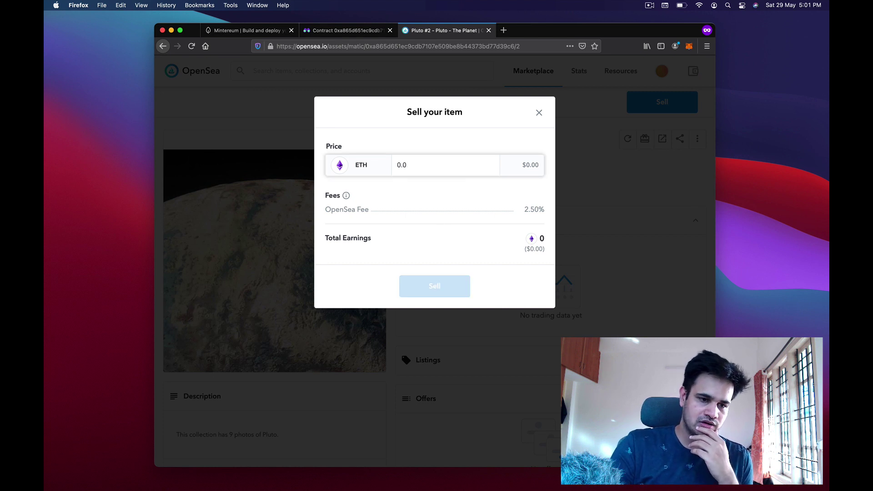
type("1")
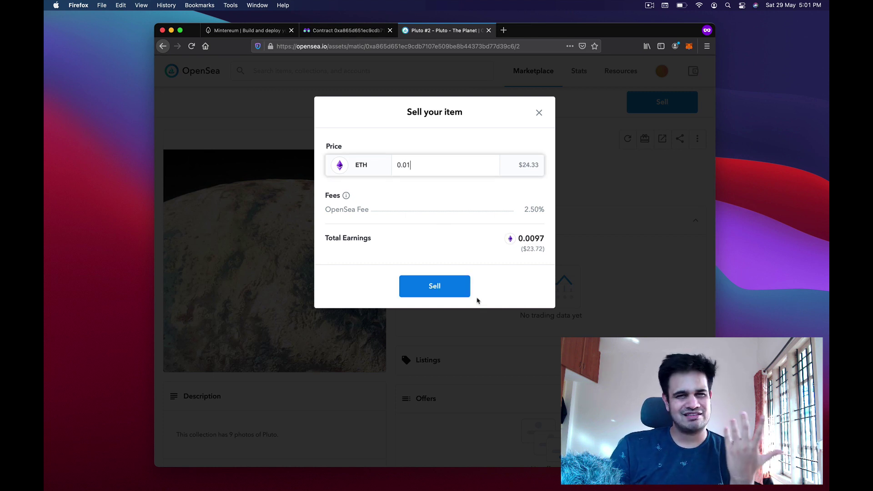
Submit the Pluto #2 listing, sign the message in MetaMask and dismiss the listing confirmation
left_click(434, 286)
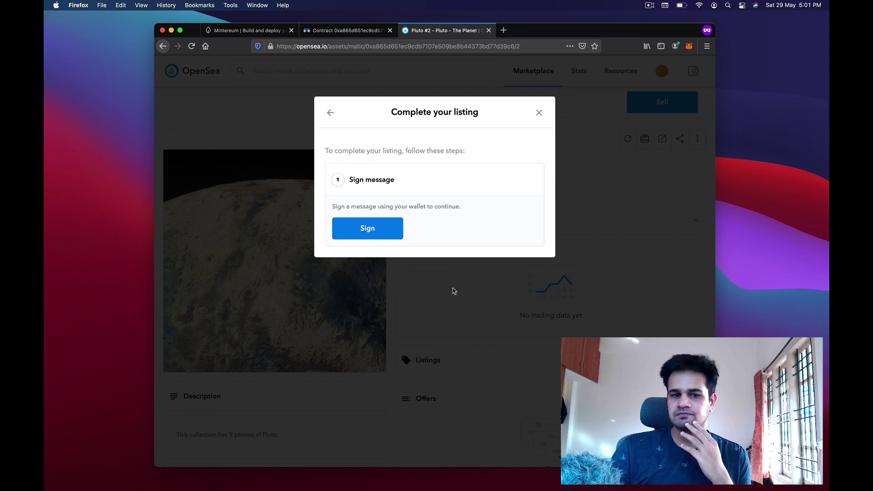
left_click(383, 233)
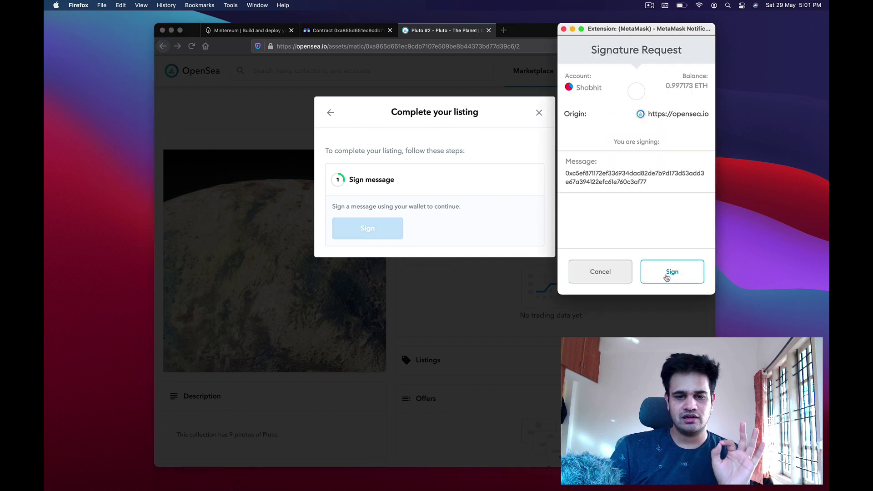
left_click(667, 275)
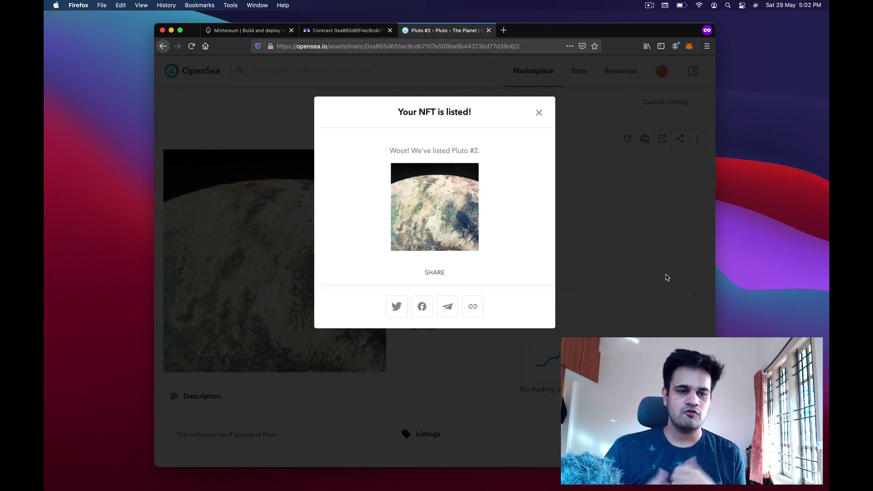
left_click(667, 277)
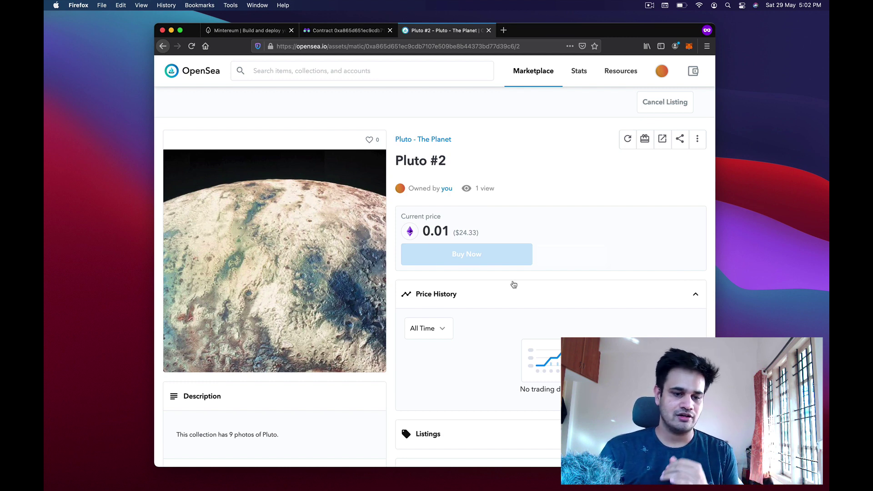
Review the price and trading history of Pluto #2, and return to the Mintereum collection page to view its tokens
scroll(514, 285, "down", 5)
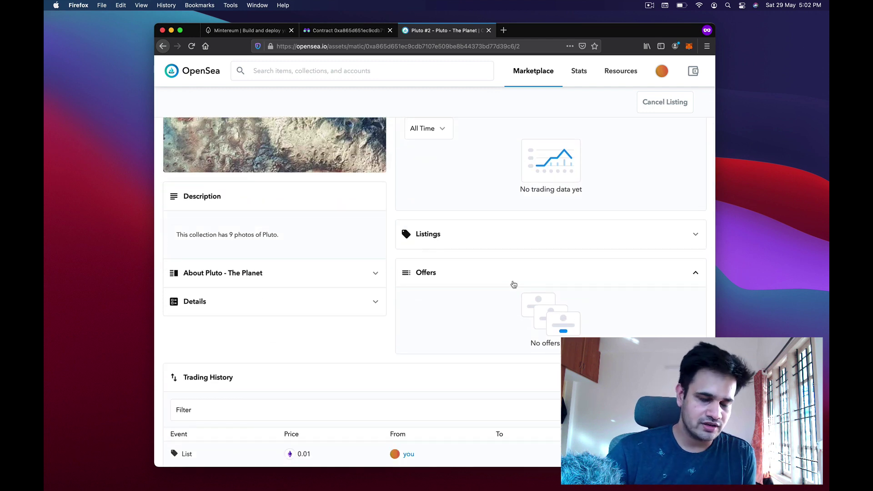
scroll(514, 284, "up", 5)
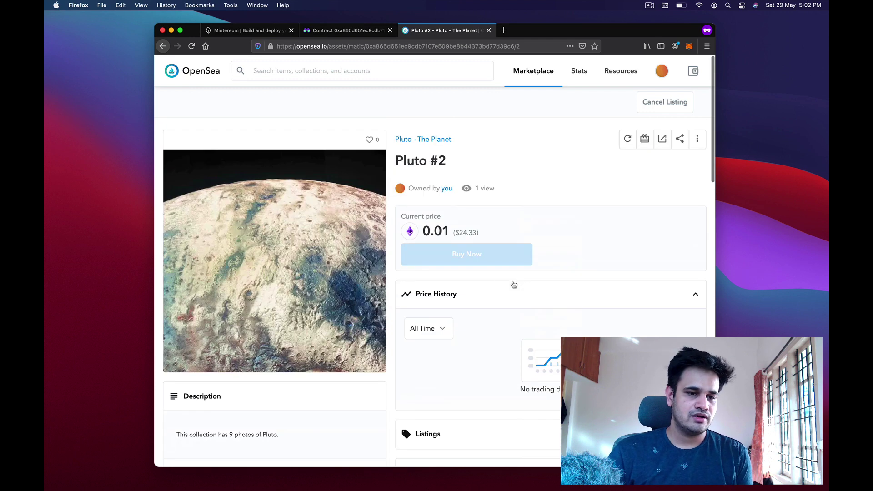
left_click(259, 31)
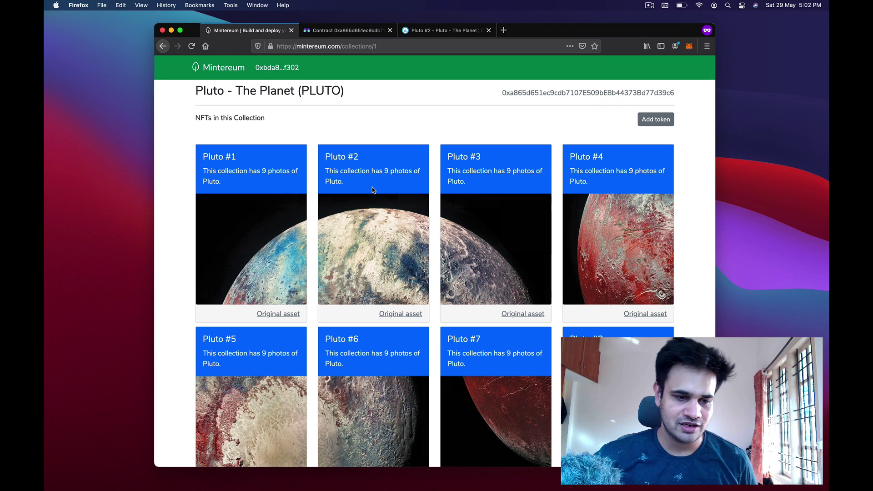
scroll(372, 190, "down", 6)
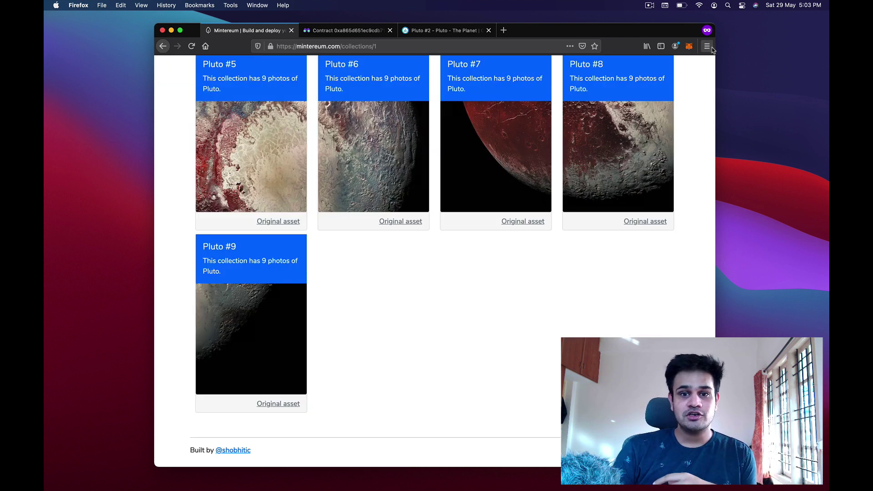
Check the MATIC balance in the MetaMask wallet and calculate 1.001 - 0.9972 to find the total amount spent
left_click(689, 46)
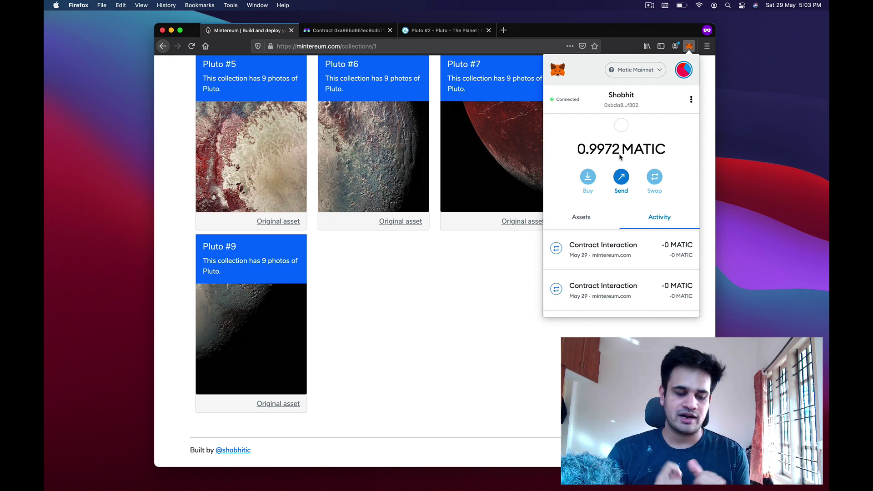
key("super+space")
type("1.001 - 0.9972")
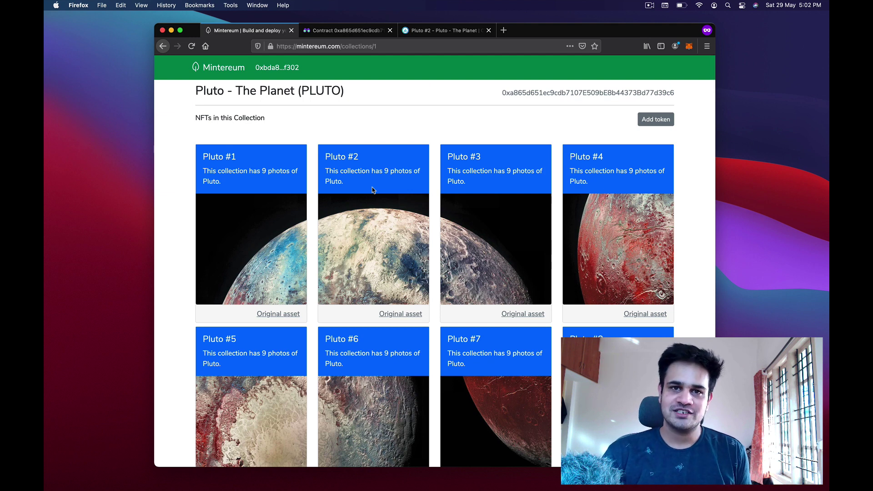
Look through the Pluto collection on Mintereum down to Pluto #9 and compute 1.001 - 0.9972 in Spotlight
scroll(372, 190, "down", 5)
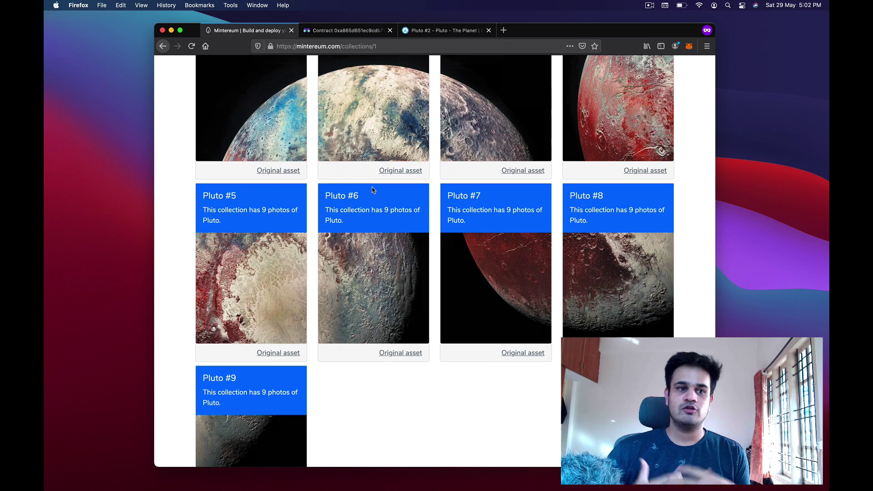
scroll(372, 190, "down", 5)
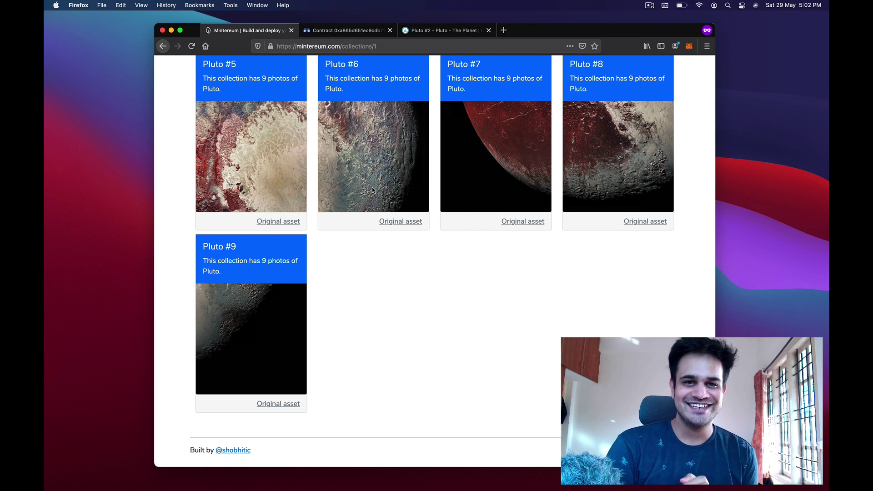
key("super+space")
type("1.001 - 0.9972")
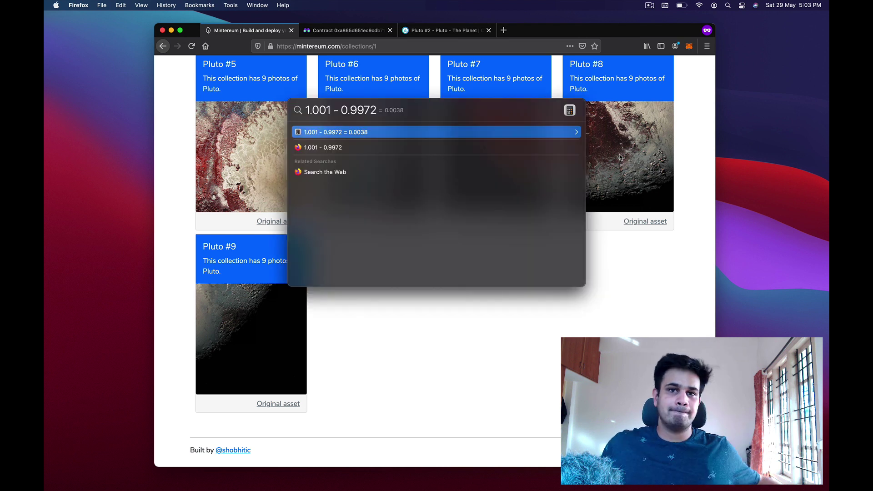